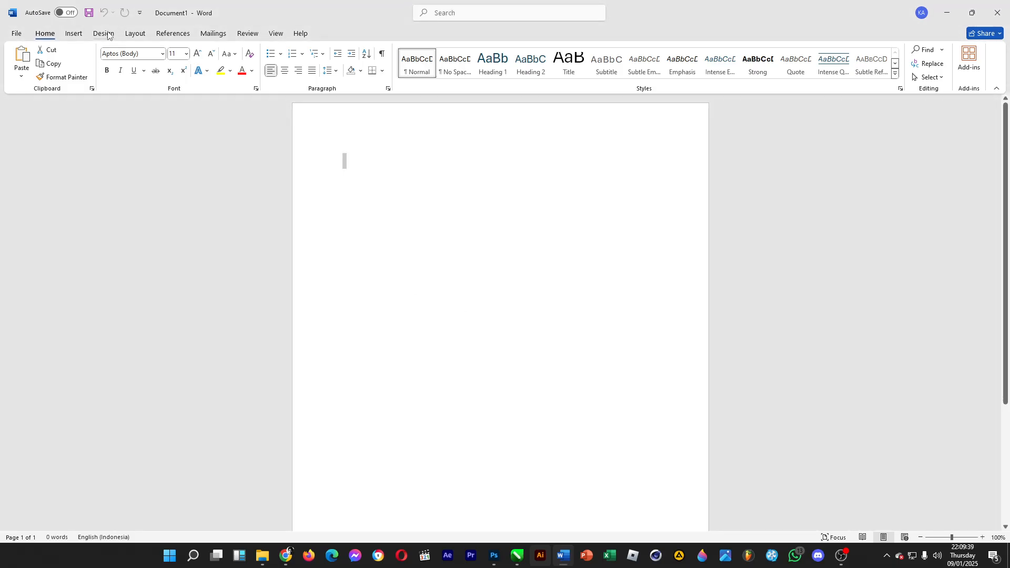
- Fill the page background with a horizontal two-color gradient using light blue for both colors
left_click(112, 34)
left_click(946, 73)
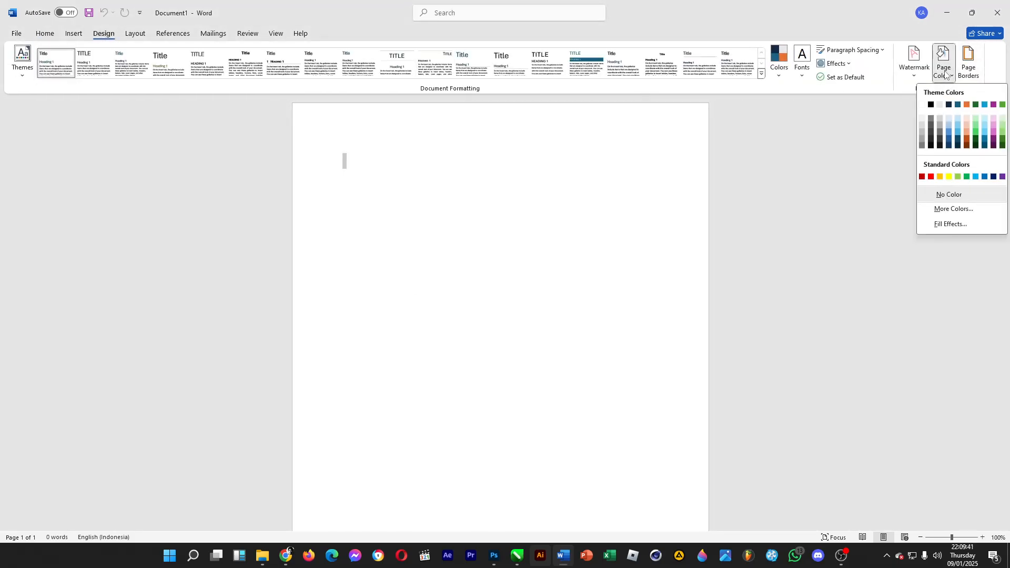
left_click(949, 230)
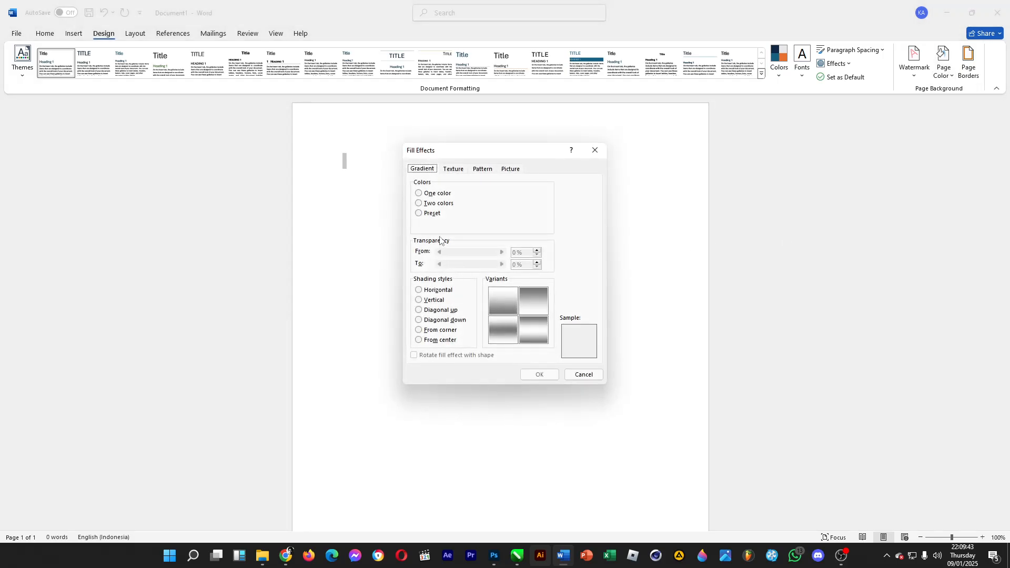
left_click(419, 203)
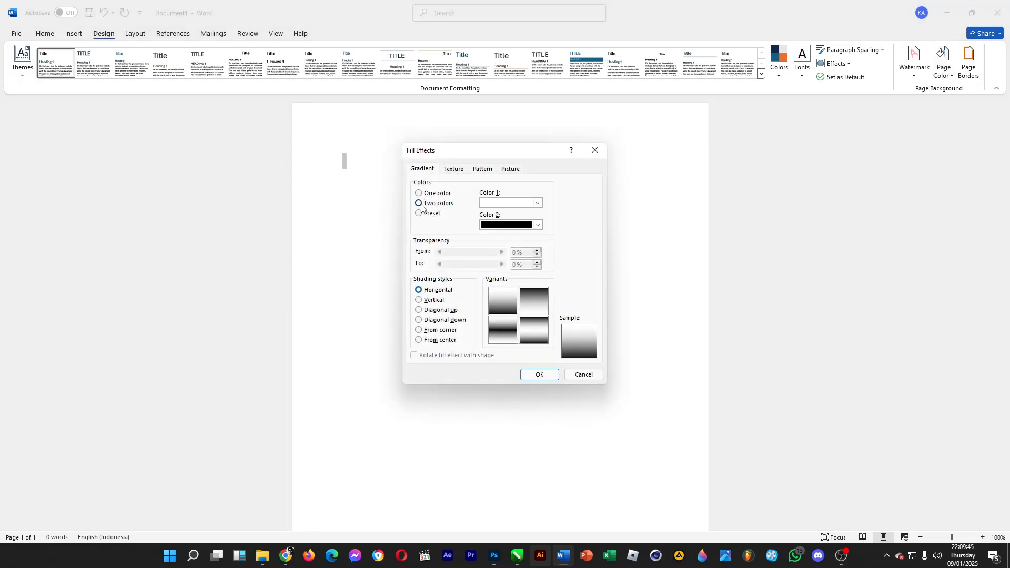
left_click(517, 204)
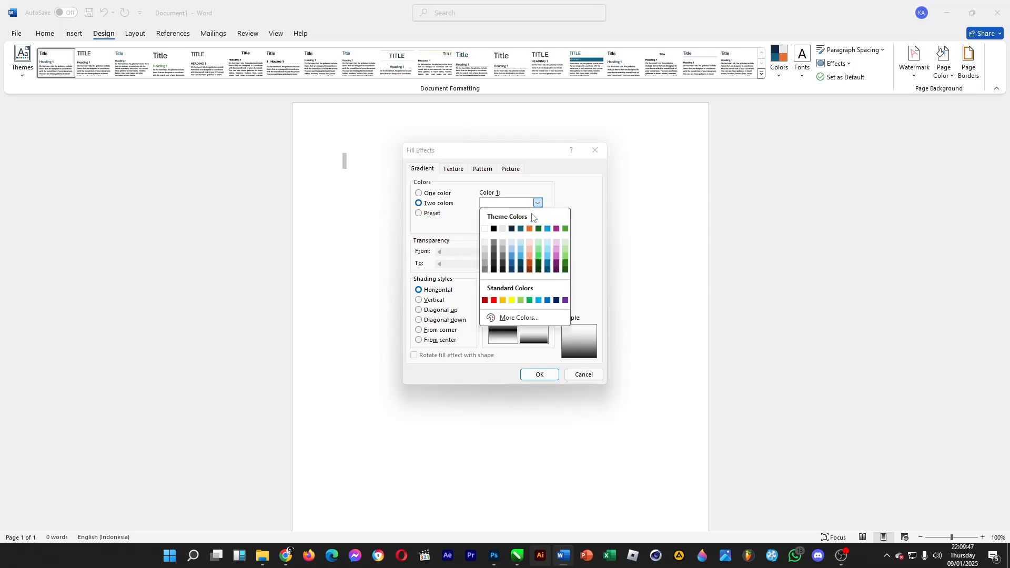
left_click(545, 245)
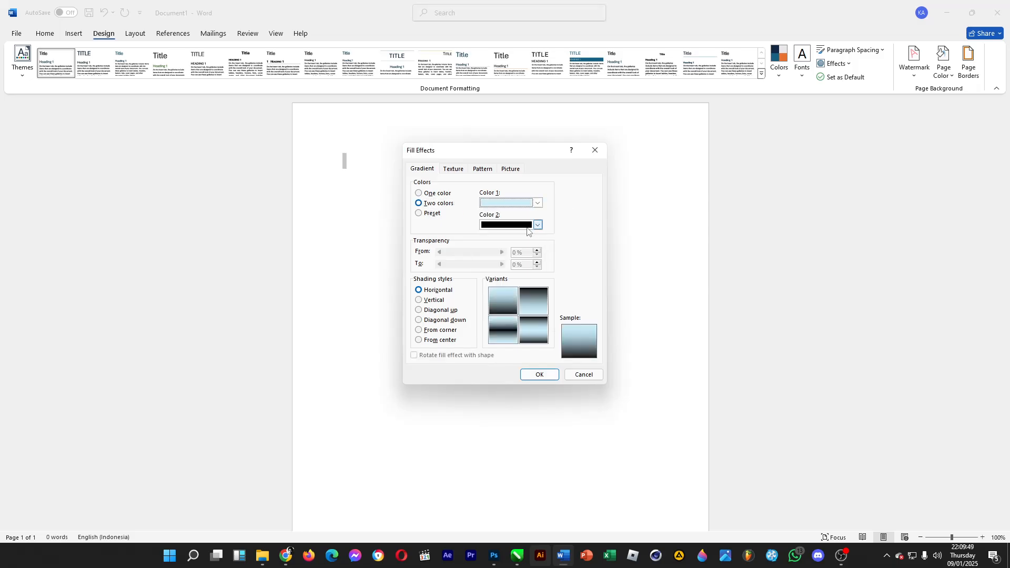
left_click(537, 226)
left_click(548, 273)
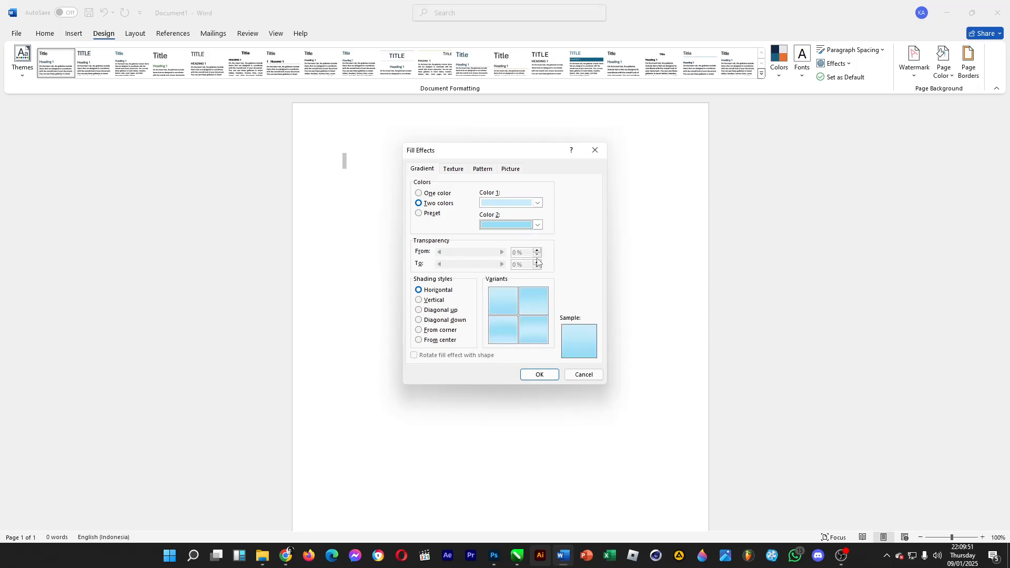
left_click(505, 308)
left_click(542, 375)
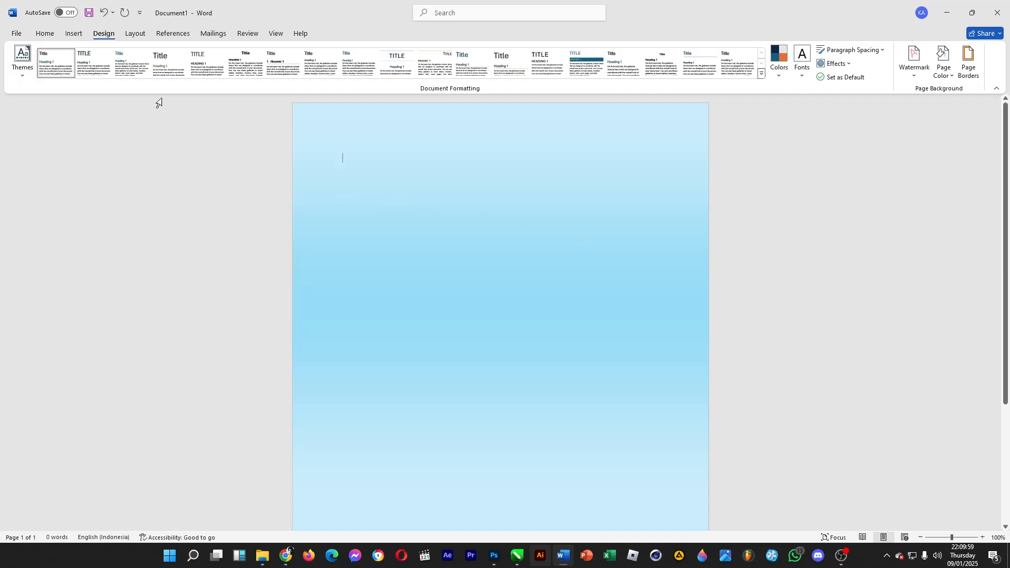
- Insert a WordArt in the Gradient Fill: Turquoise, Accent color 4 style
left_click(73, 33)
left_click(626, 52)
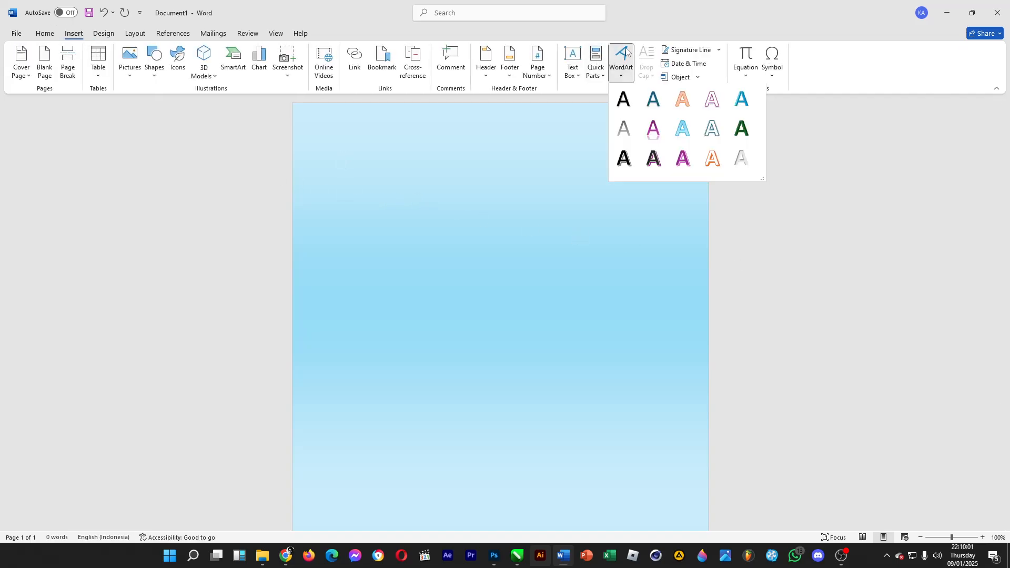
left_click(684, 130)
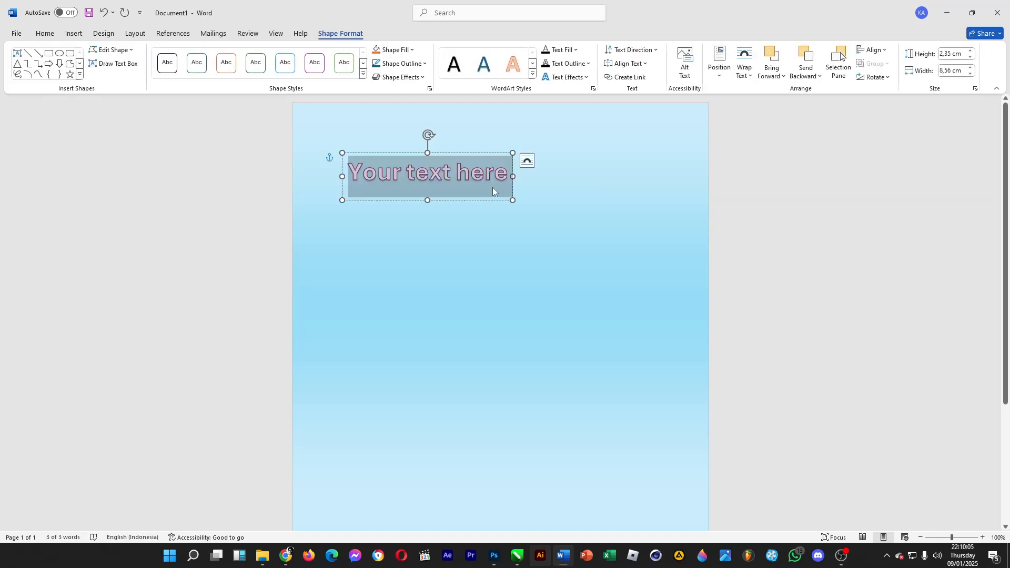
- Replace the WordArt placeholder text with "FOOTBALL"
type("GOO")
key("BackSpace")
key("BackSpace")
key("BackSpace")
type("F")
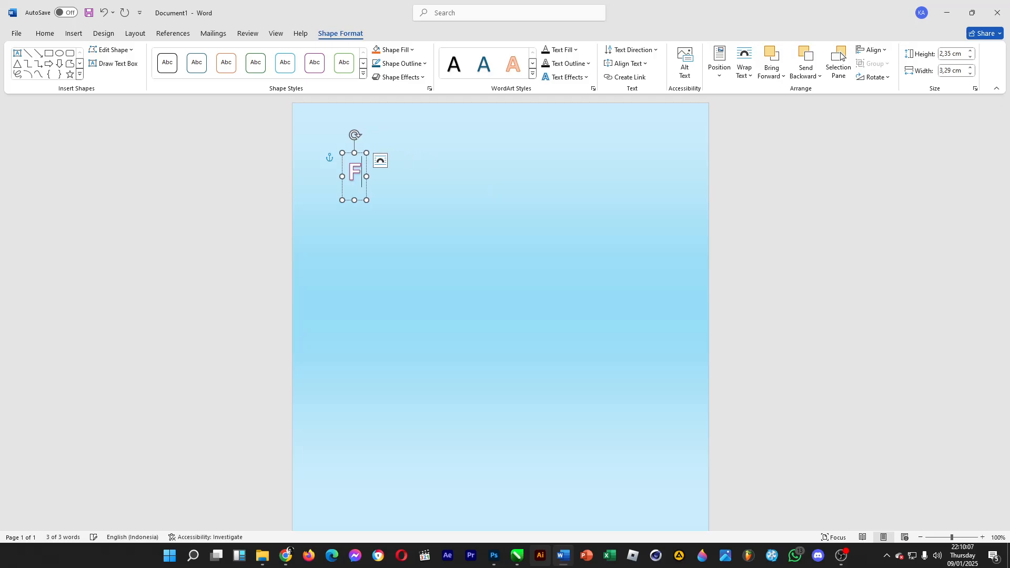
type("OOTBALL")
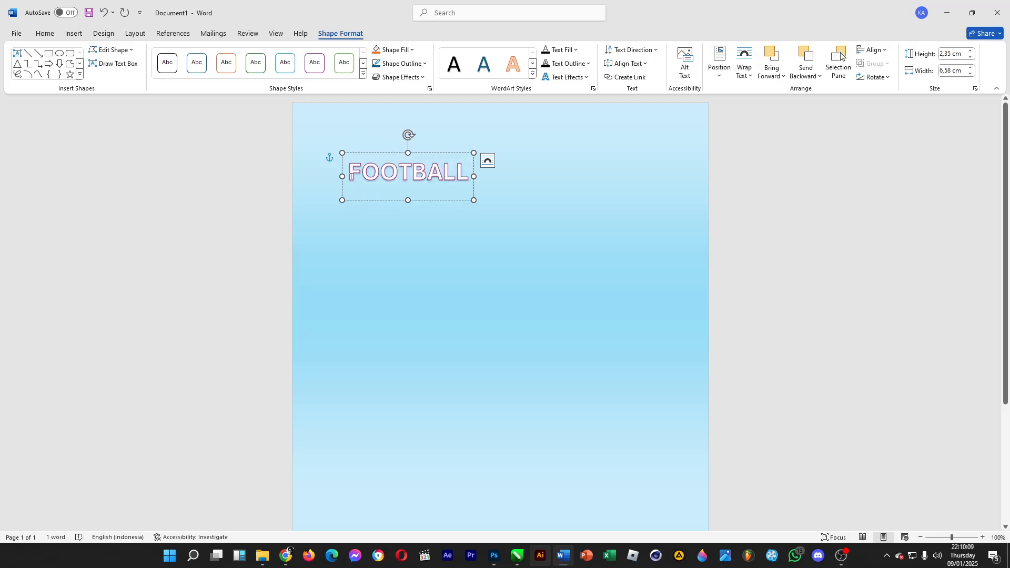
- Set the FOOTBALL WordArt's font to Inter Black
left_click_drag(348, 179, 412, 180)
left_click(45, 33)
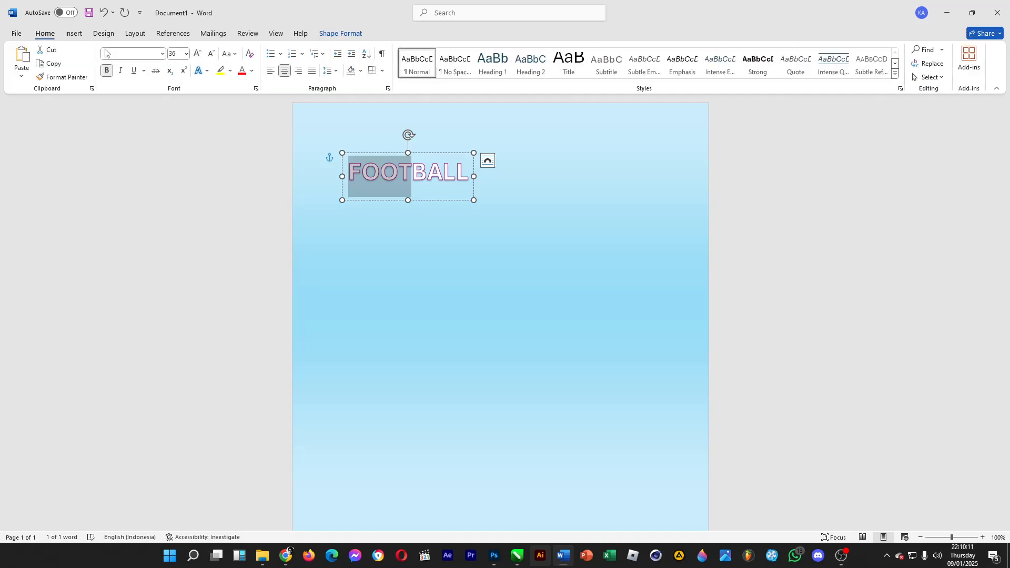
left_click(427, 173)
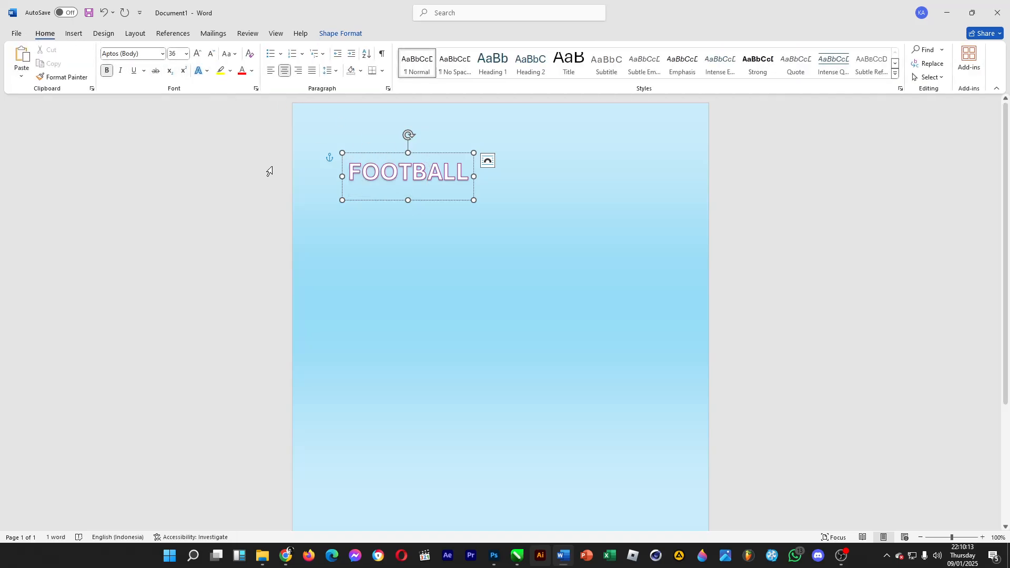
double_click(427, 174)
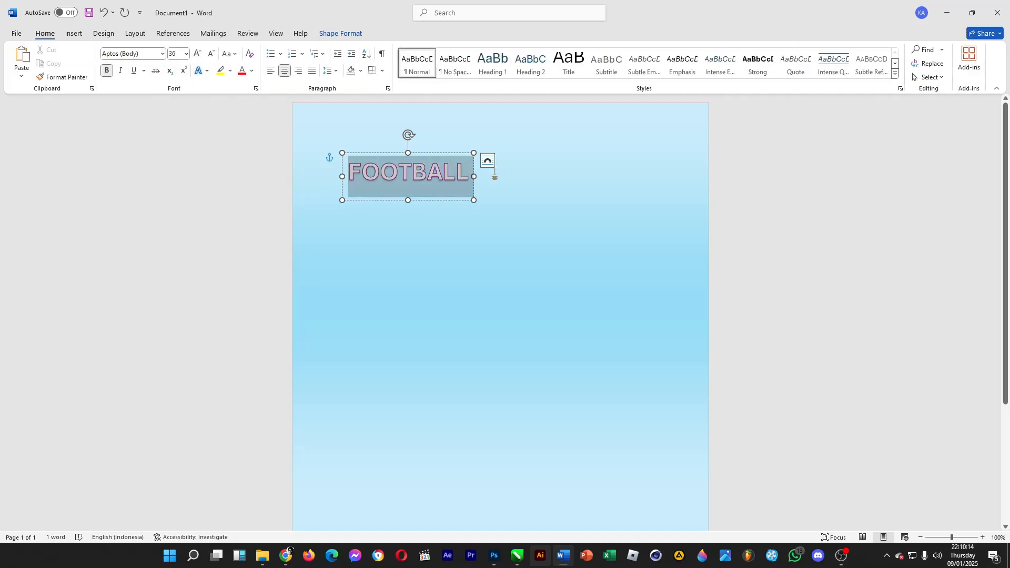
left_click(162, 54)
left_click_drag(253, 84, 269, 251)
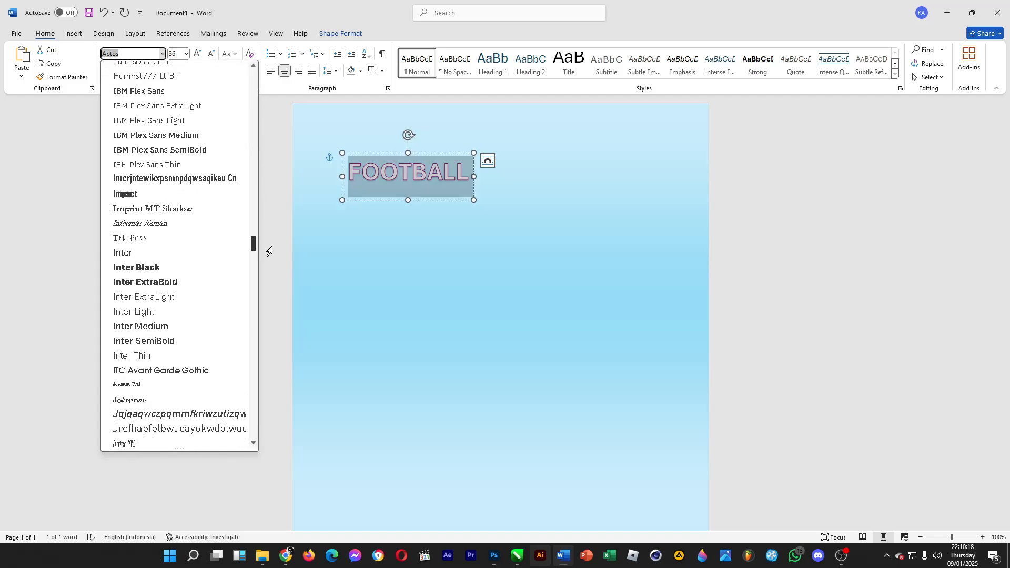
left_click(181, 272)
left_click(435, 174)
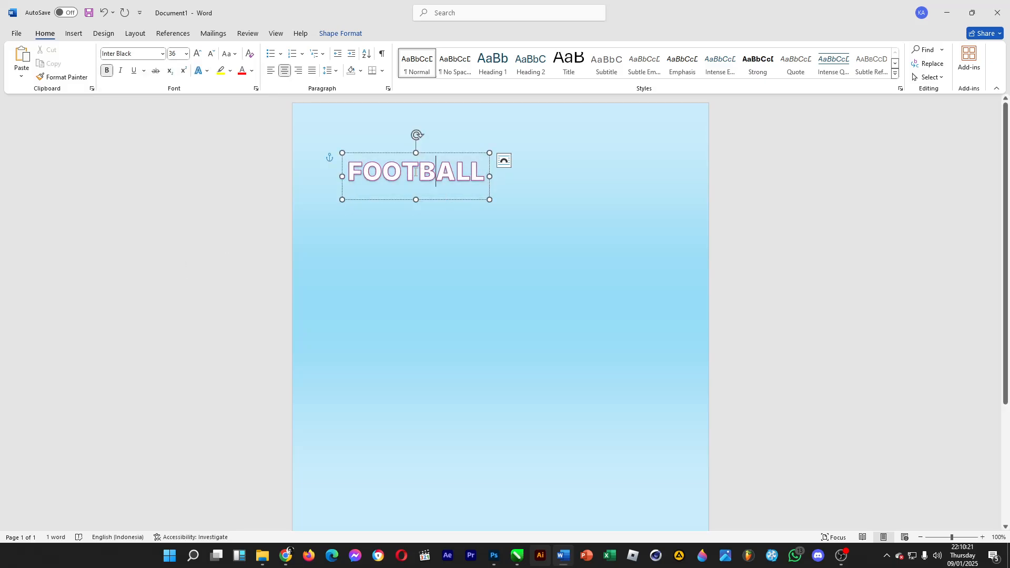
- Move the FOOTBALL WordArt up to the top of the page
left_click_drag(371, 172, 490, 126)
left_click_drag(572, 171, 694, 210)
key("ctrl+z")
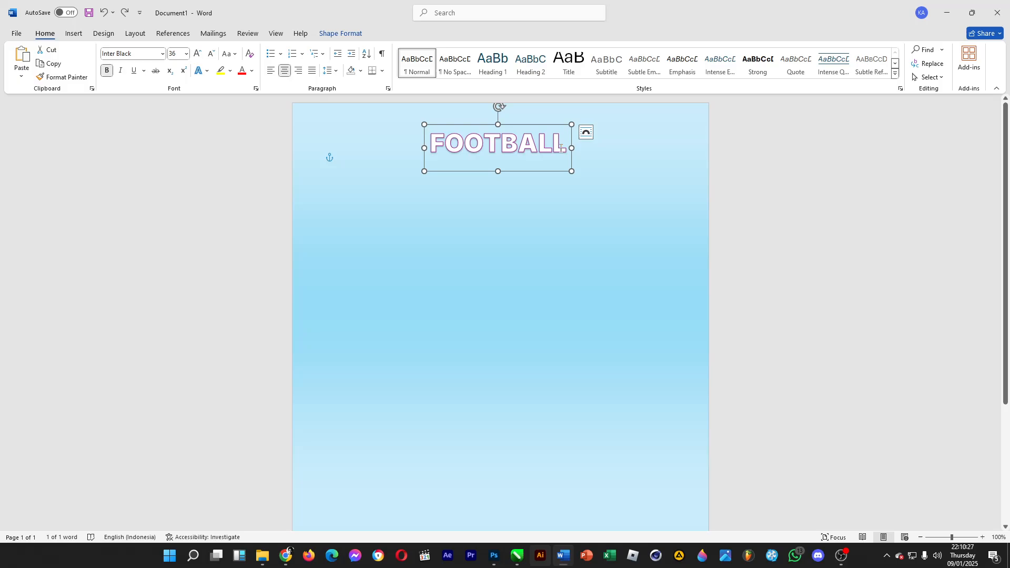
- Enlarge the FOOTBALL text to 72 pt and reposition it centered at the top of the page
triple_click(562, 149)
left_click(187, 54)
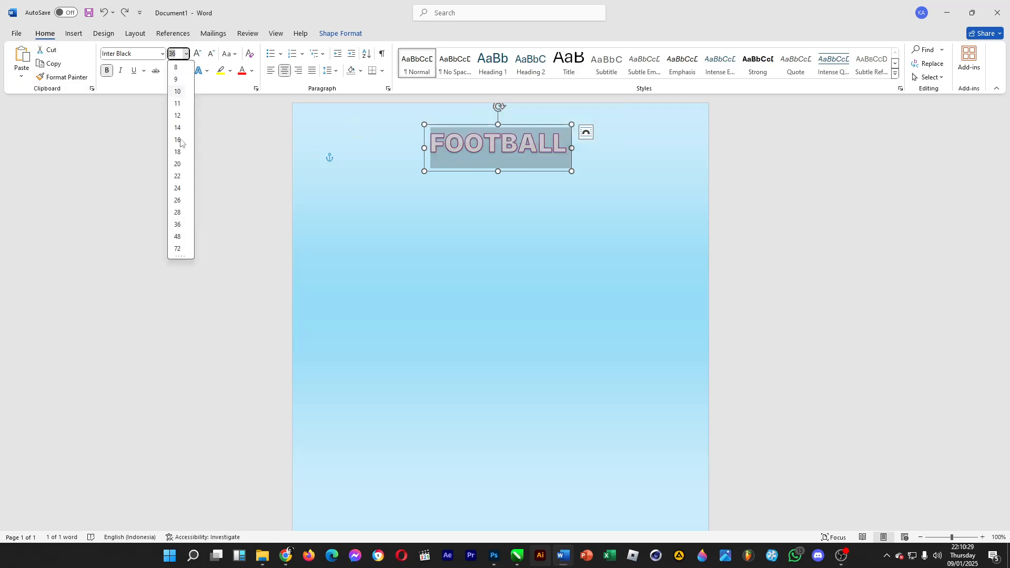
left_click(177, 249)
left_click_drag(494, 128, 422, 112)
left_click(760, 251)
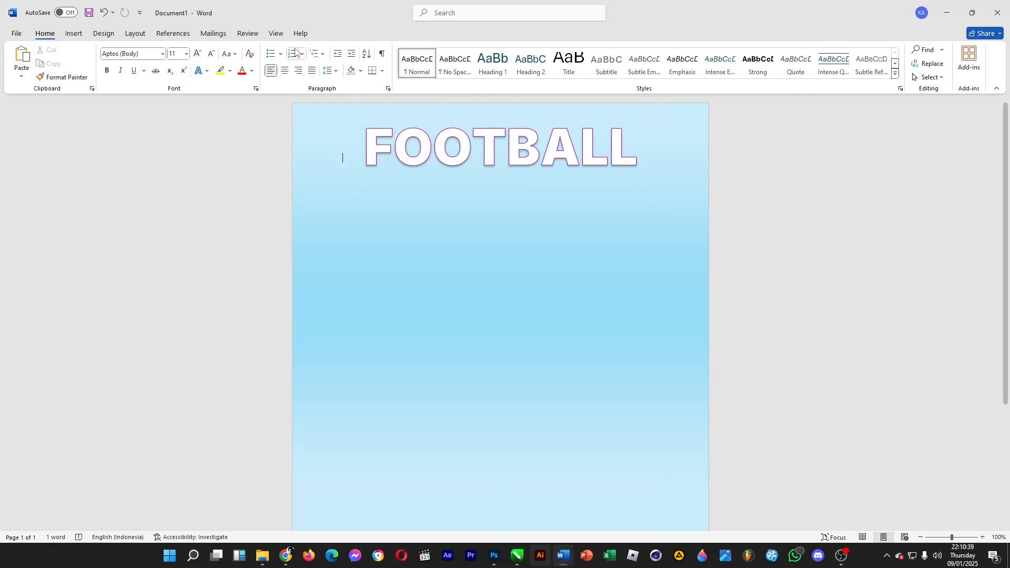
- Insert a second WordArt in the same turquoise gradient style reading "Tournament"
left_click(74, 33)
left_click(621, 61)
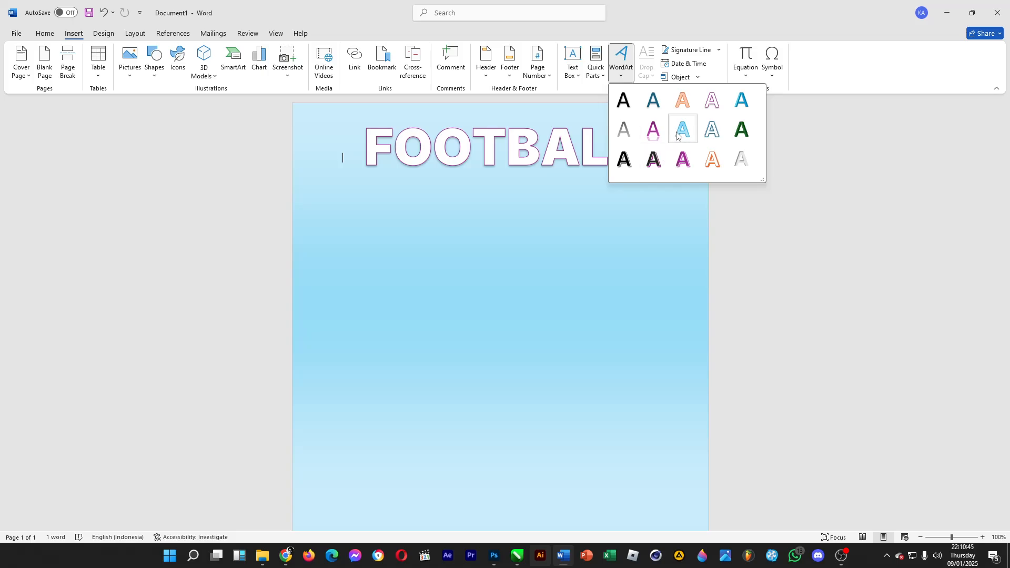
left_click(677, 136)
key("BackSpace")
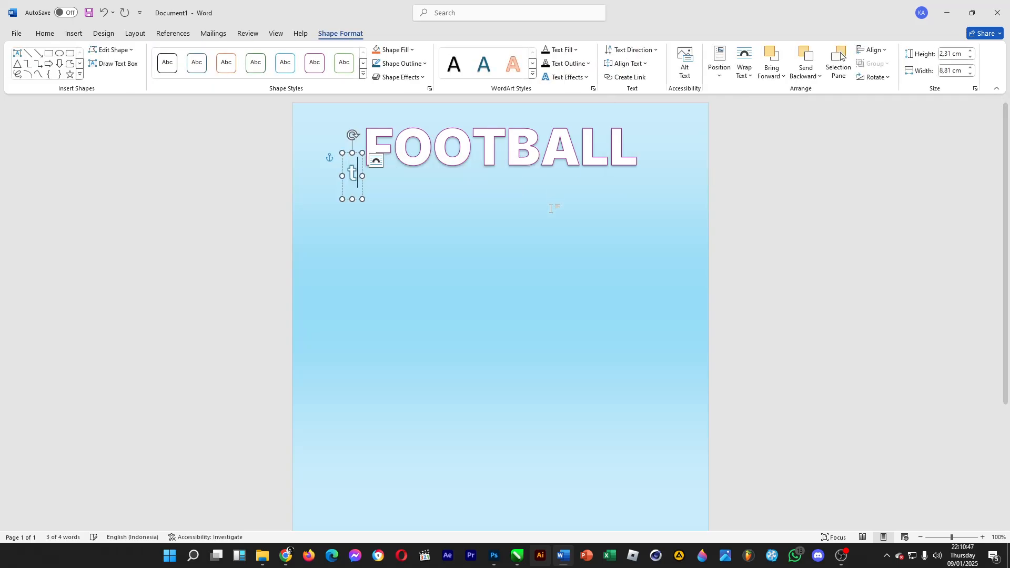
type("To")
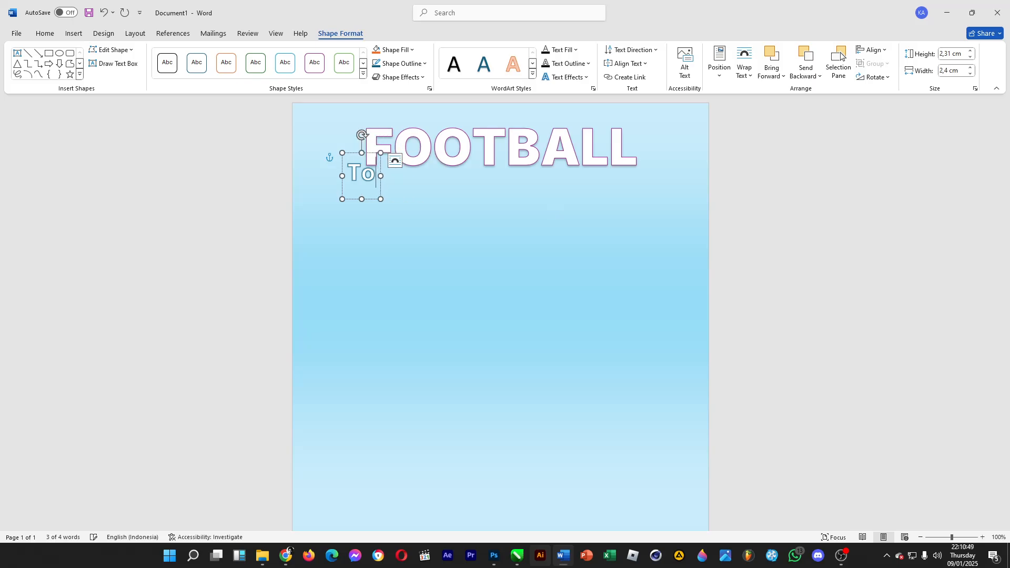
type("urnament")
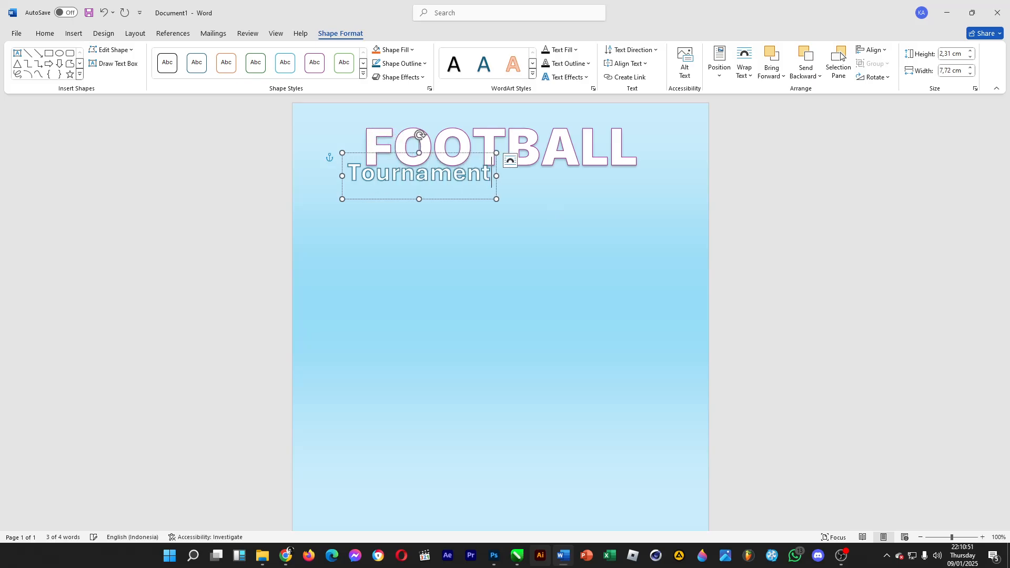
- Format the Tournament text in Inter Medium at 48 pt
key("ctrl+a")
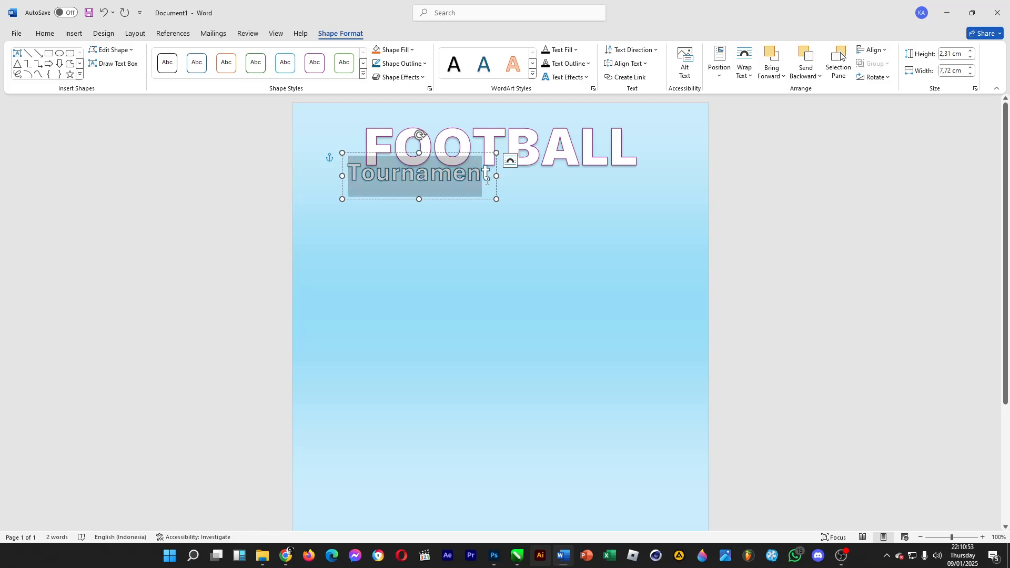
left_click(45, 33)
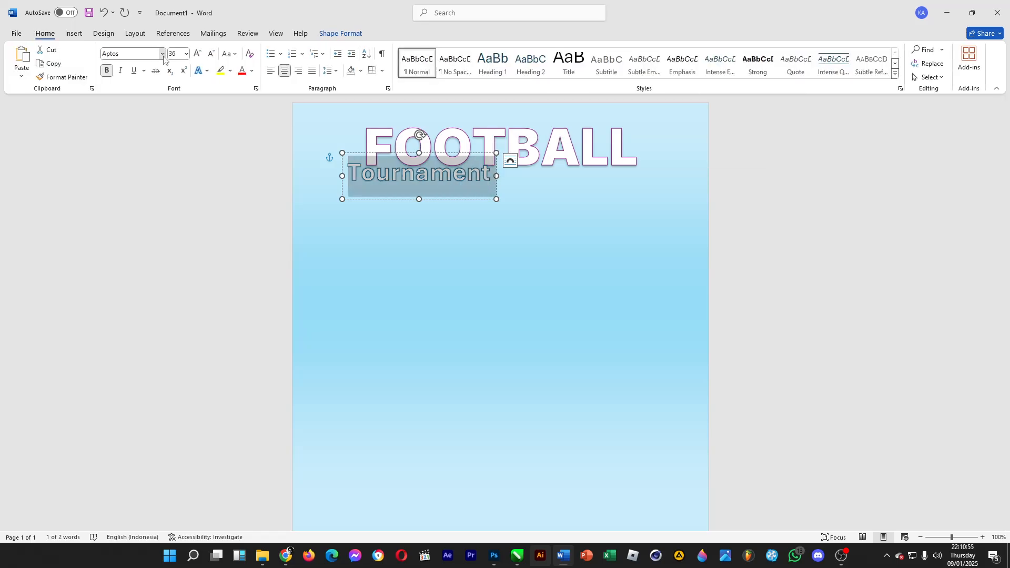
left_click(162, 53)
left_click_drag(254, 77, 263, 239)
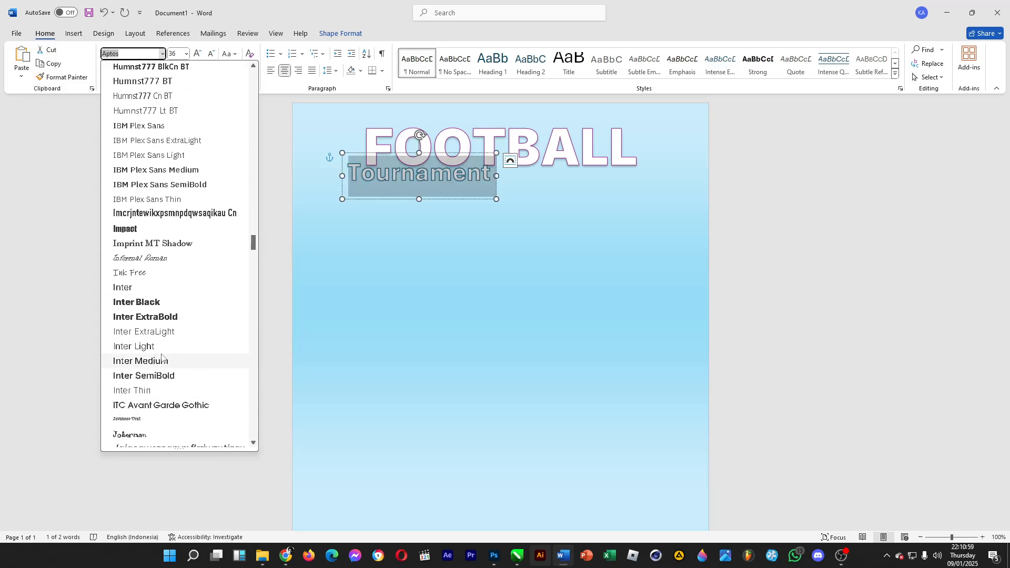
left_click(160, 360)
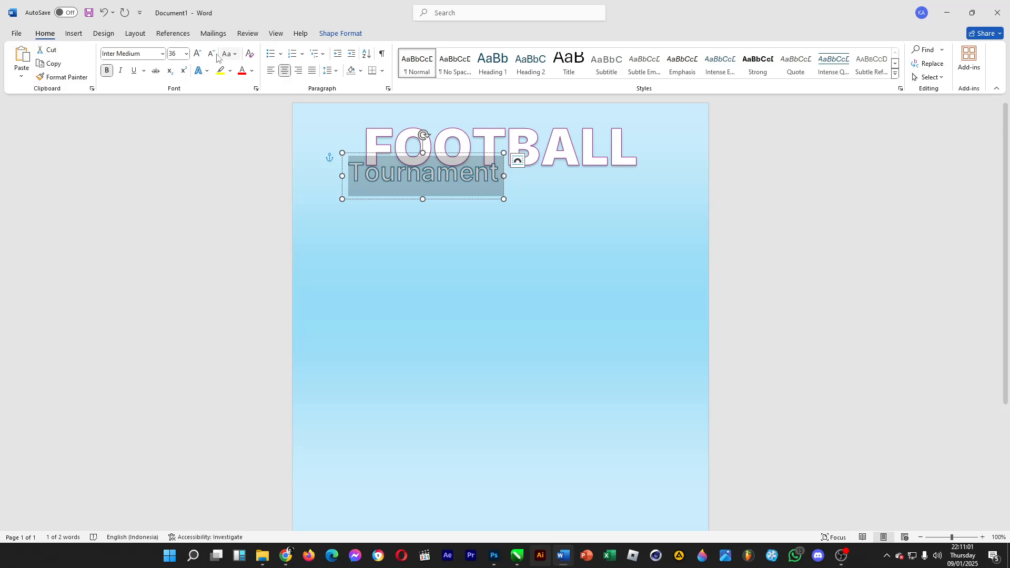
left_click(186, 55)
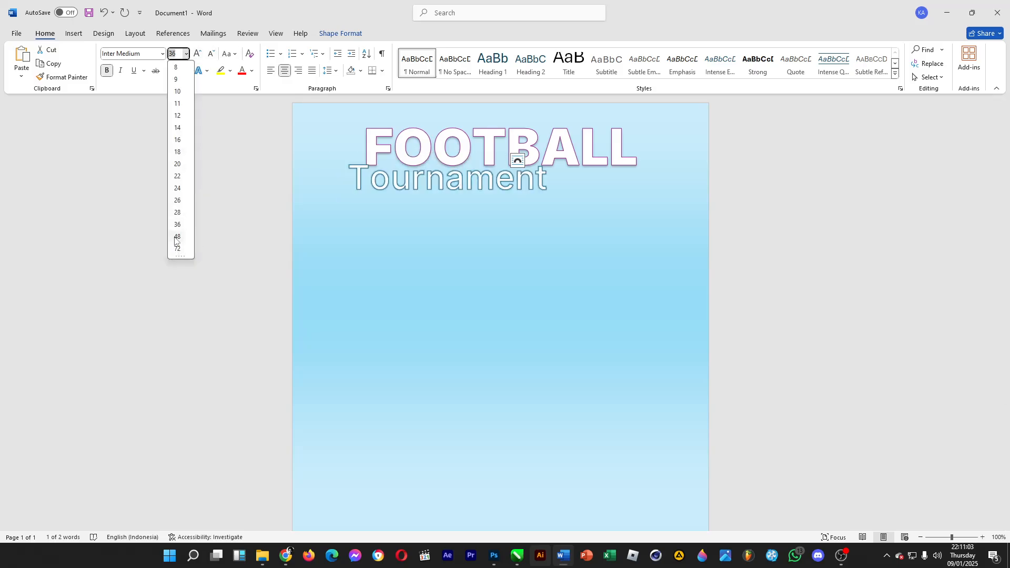
left_click(177, 237)
- Move the Tournament WordArt directly beneath FOOTBALL, centered on the page
left_click_drag(425, 155, 475, 164)
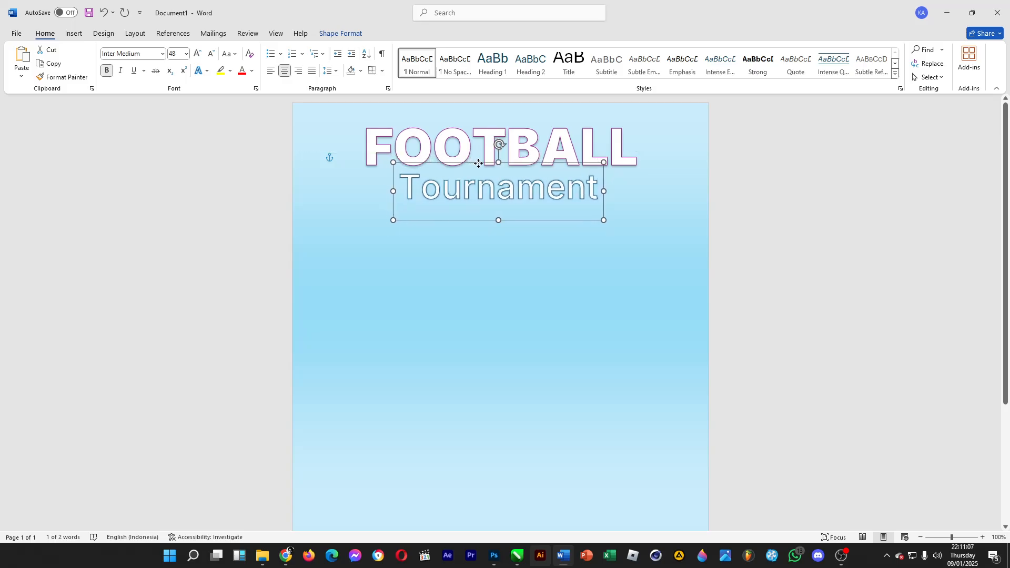
left_click(820, 231)
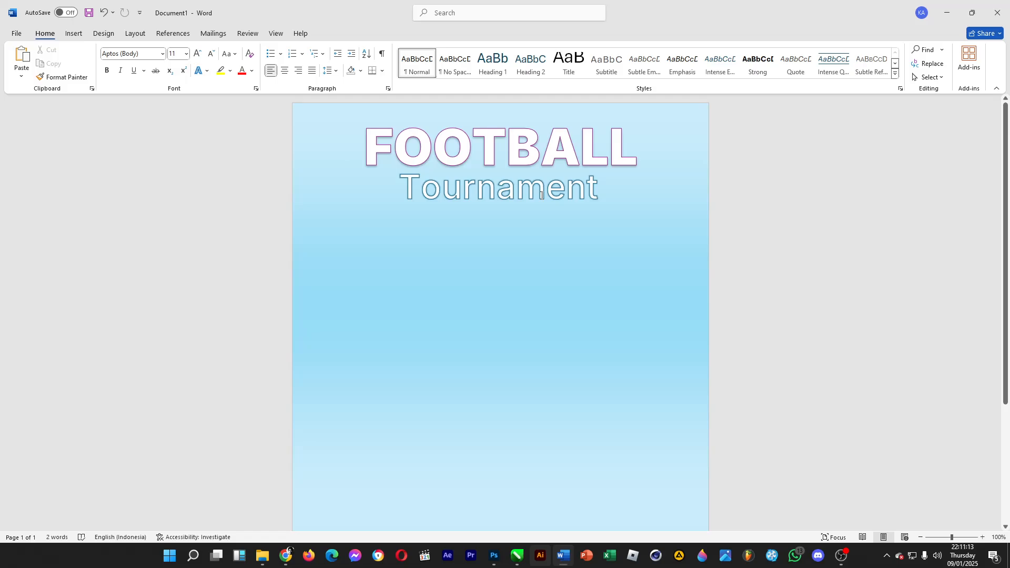
left_click(472, 163)
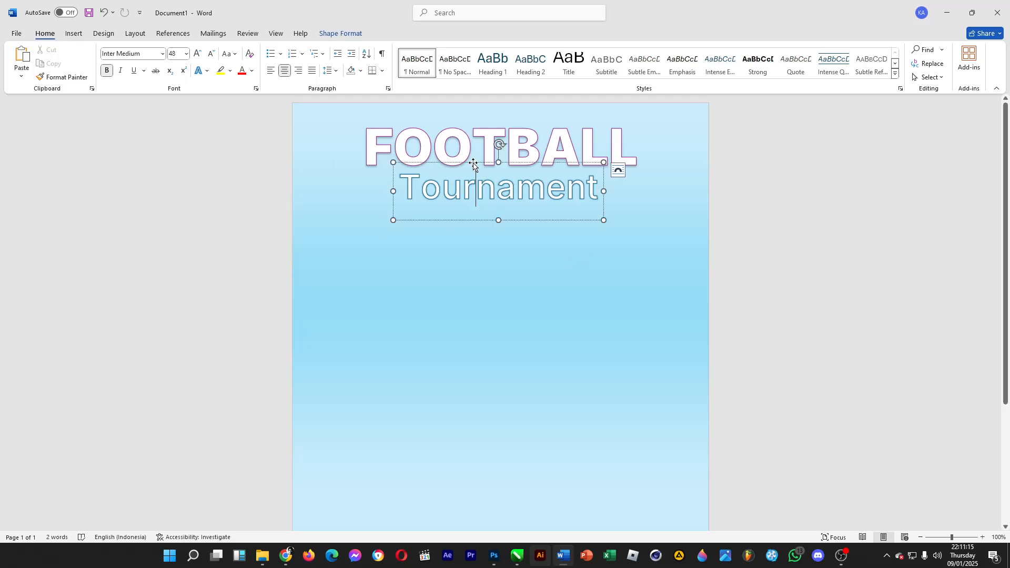
left_click(613, 169)
- Insert the "soccer ball" picture from the Pictures folder into the document
left_click(74, 33)
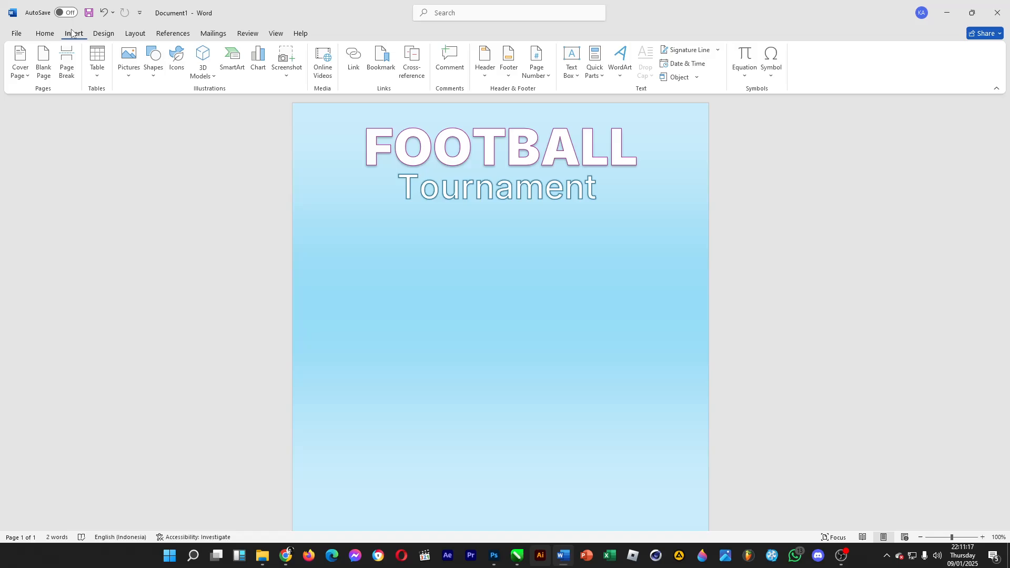
left_click(139, 58)
left_click(150, 106)
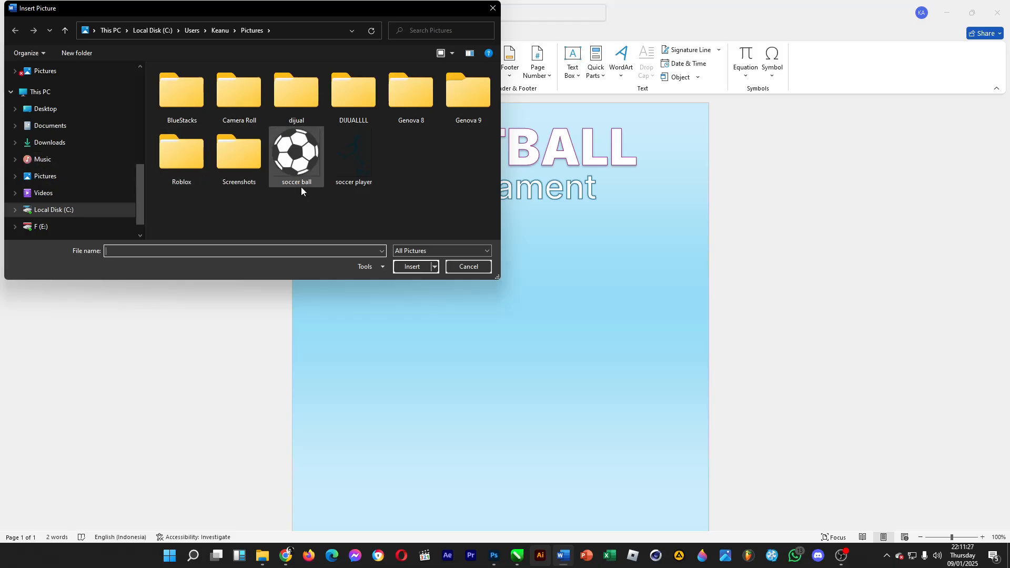
double_click(300, 160)
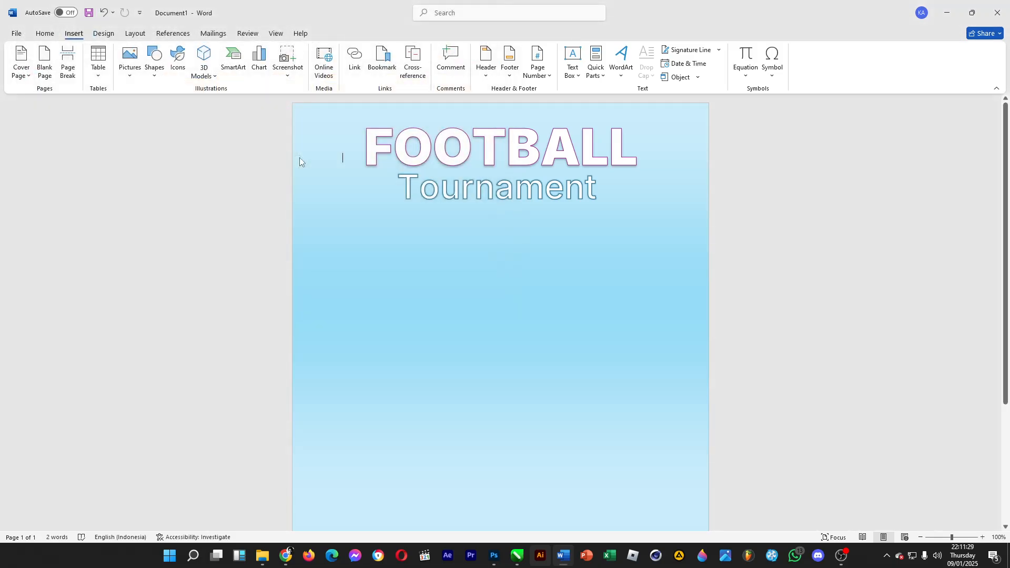
- Set the soccer ball picture to Square text wrapping with its position fixed on the page
right_click(539, 286)
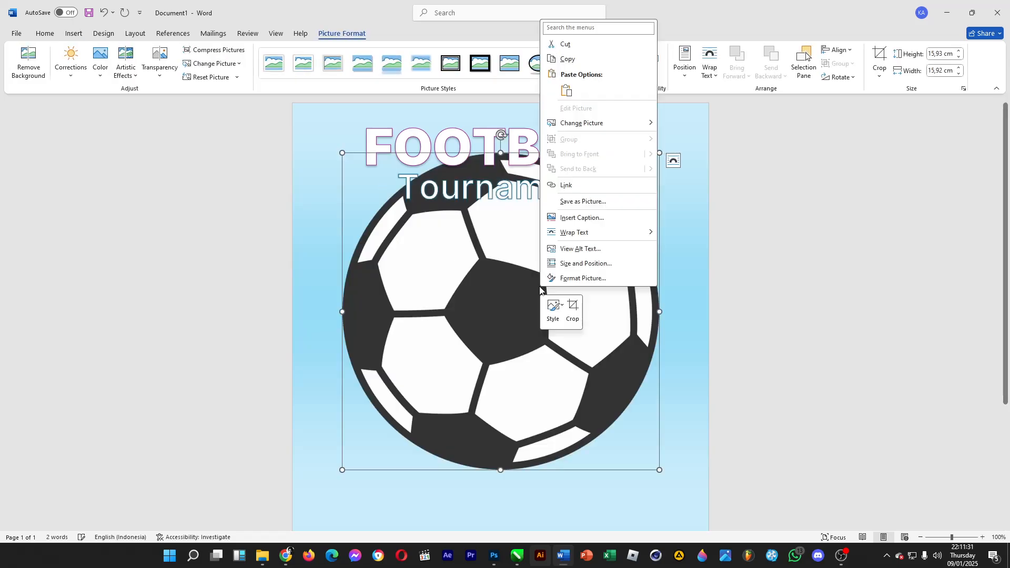
left_click(608, 325)
left_click(673, 161)
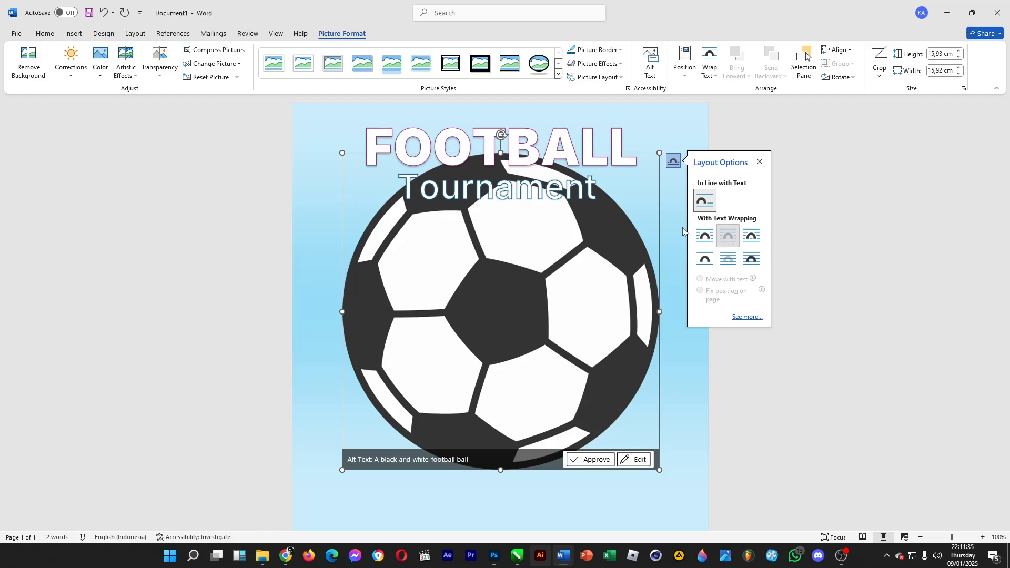
left_click(730, 238)
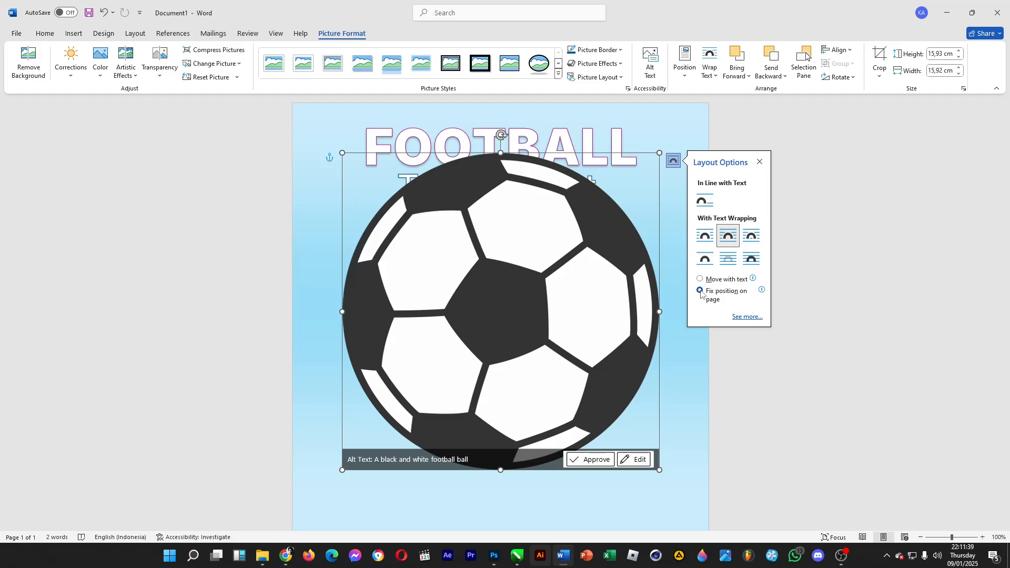
left_click(692, 400)
left_click(618, 409)
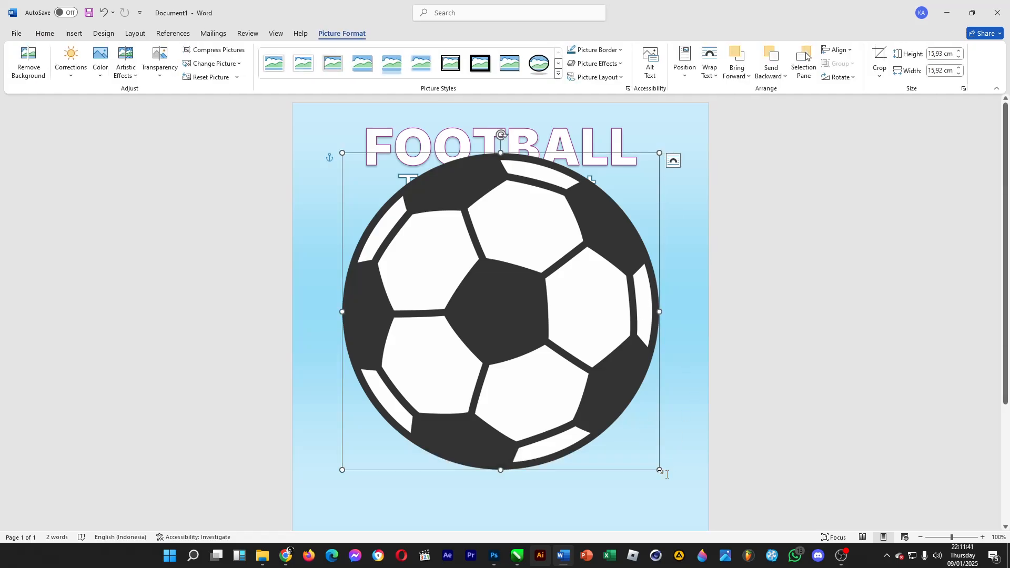
- Shrink the soccer ball to about 4 cm and paste several copies of it onto the page
left_click_drag(660, 469, 612, 420)
key("ctrl+c")
key("ctrl+v")
key("ctrl+v")
scroll(380, 129, "down", 5)
key("ctrl+v")
scroll(746, 386, "down", 6)
scroll(713, 374, "down", 2)
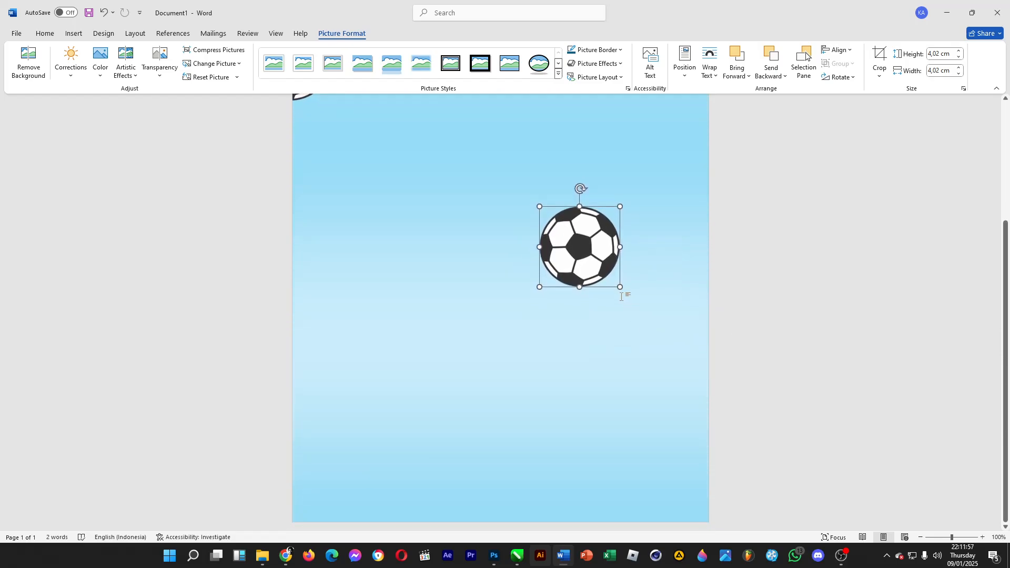
- Enlarge one ball copy to about 14.8 cm and place it at the page's bottom-right corner, partly off the edge
left_click_drag(621, 288, 842, 499)
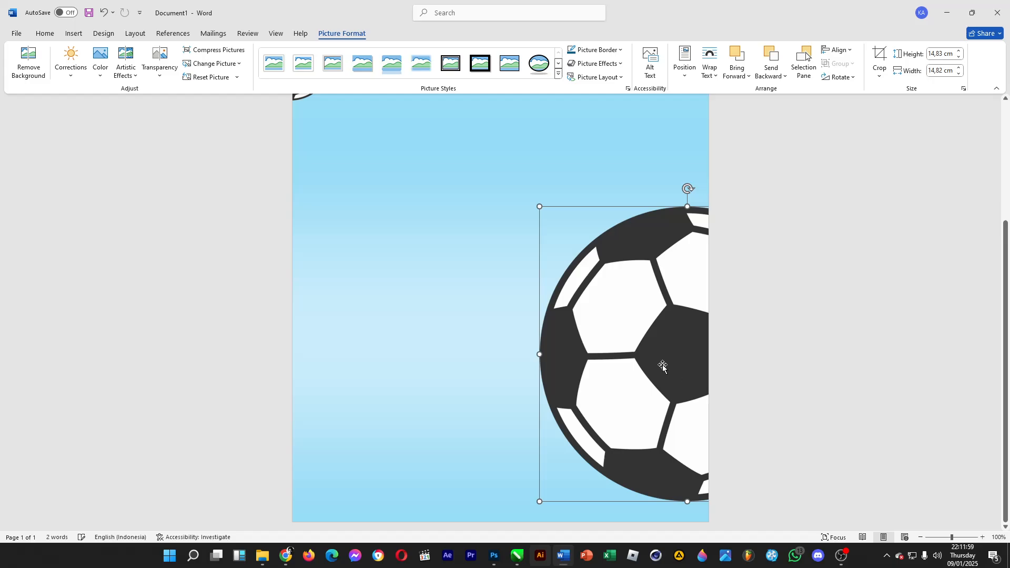
left_click_drag(666, 264, 593, 453)
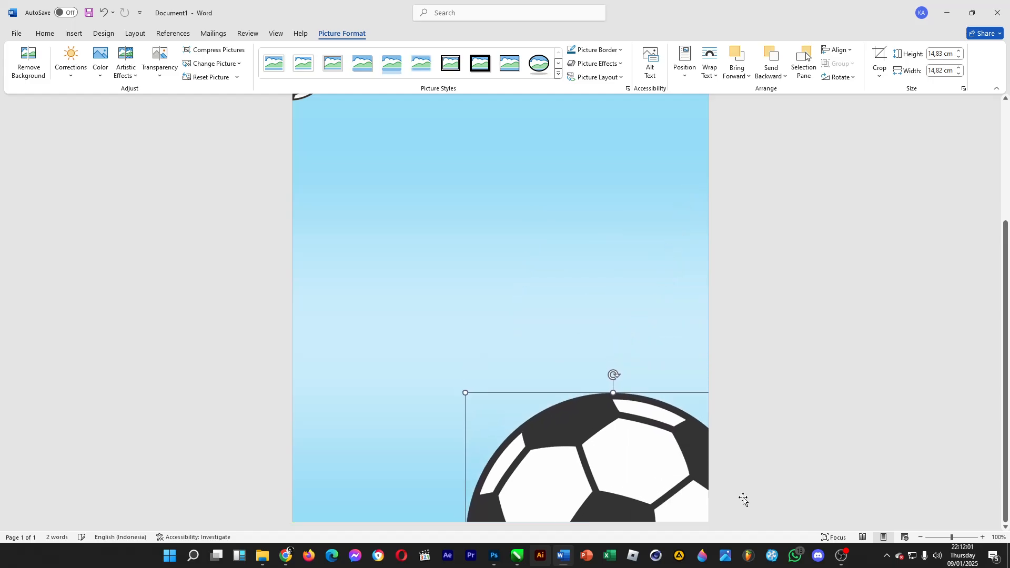
- Shrink the ball in the top-left corner to about 2.9 cm
scroll(988, 259, "up", 5)
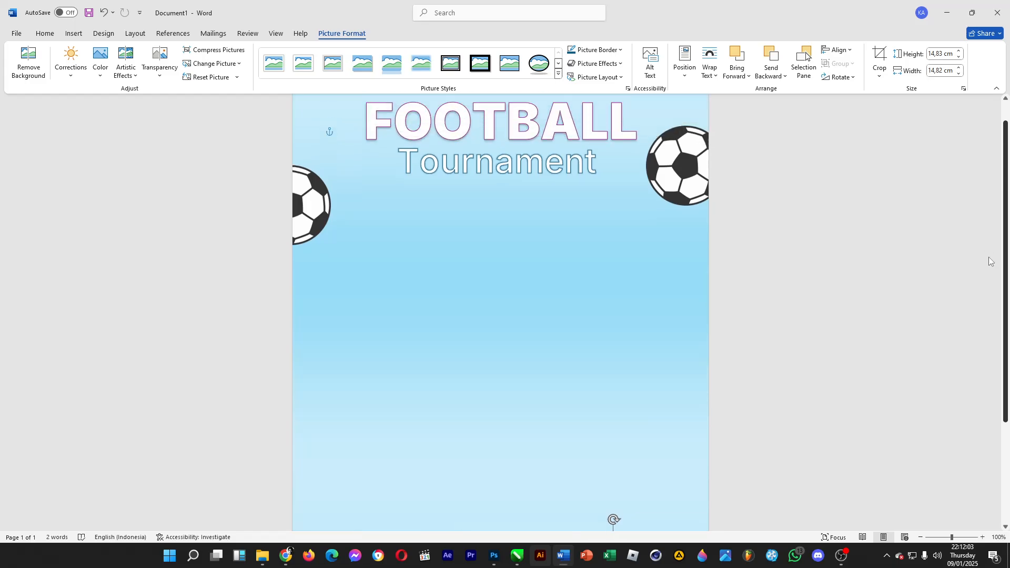
left_click(358, 137)
left_click(338, 131)
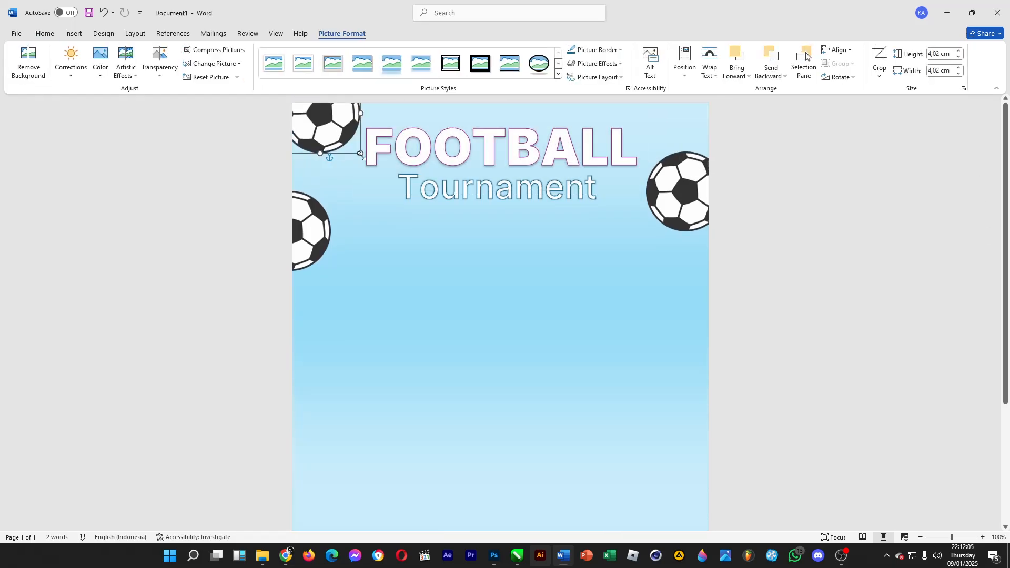
left_click_drag(361, 153, 318, 131)
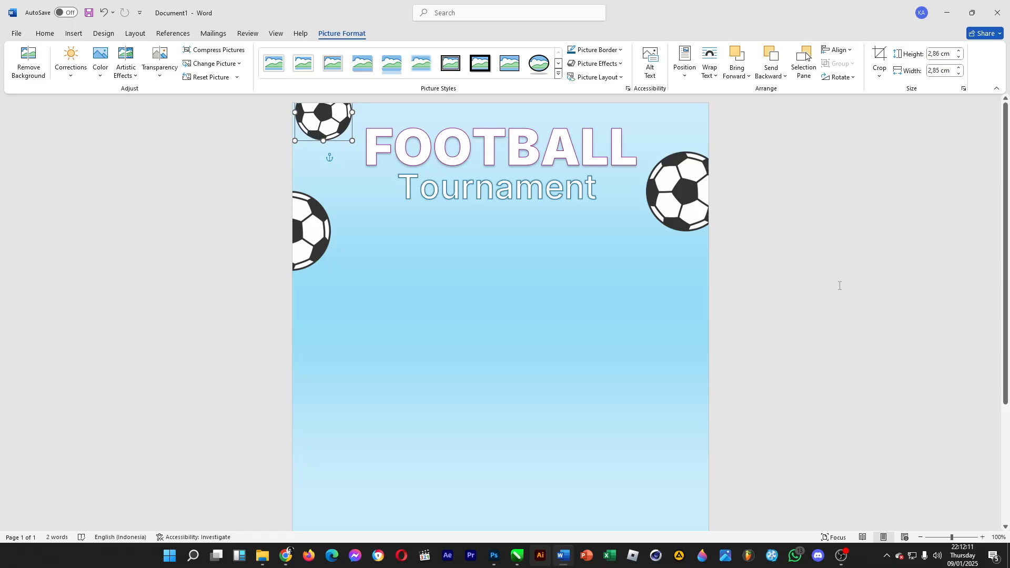
- Insert the "soccer player" picture from the Pictures folder
left_click(74, 33)
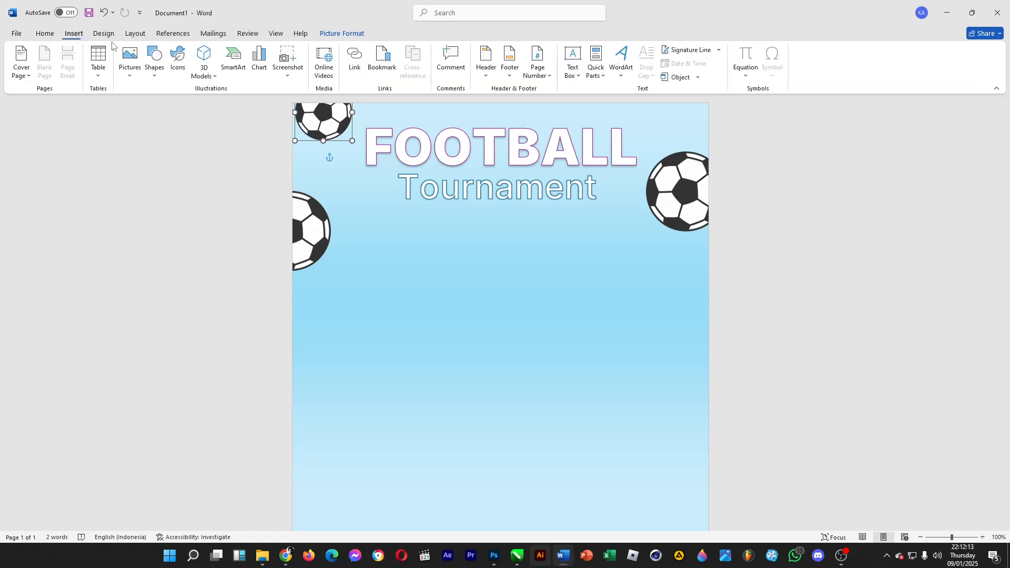
left_click(130, 62)
left_click(157, 107)
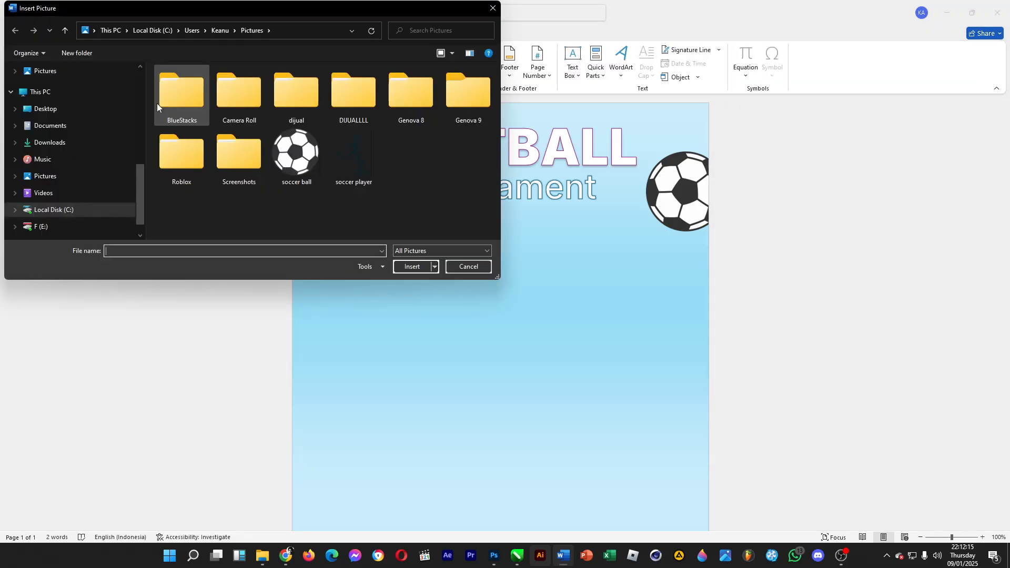
double_click(357, 147)
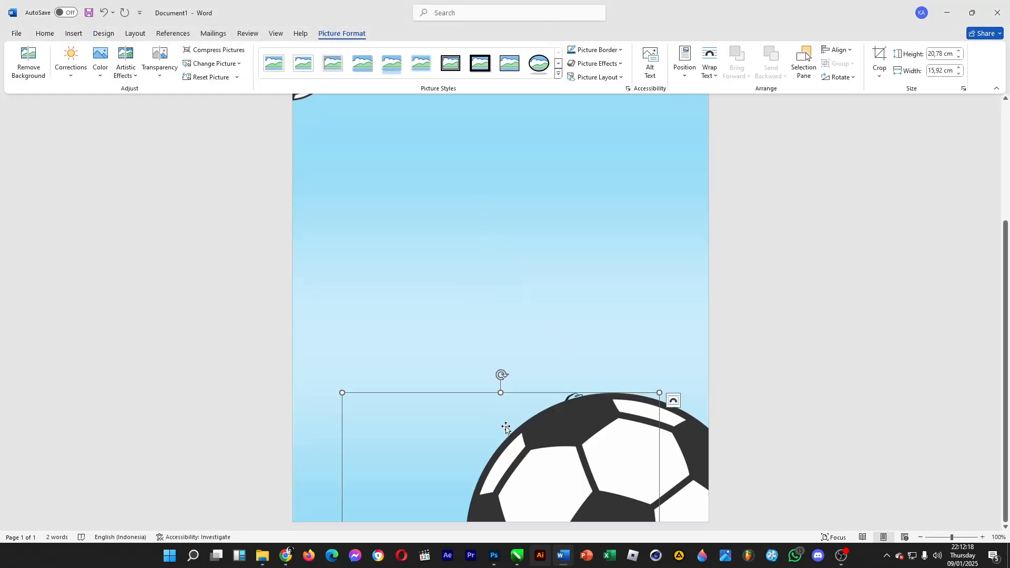
- Set the soccer player picture to Square wrapping with its position fixed on the page
left_click(674, 400)
left_click(729, 444)
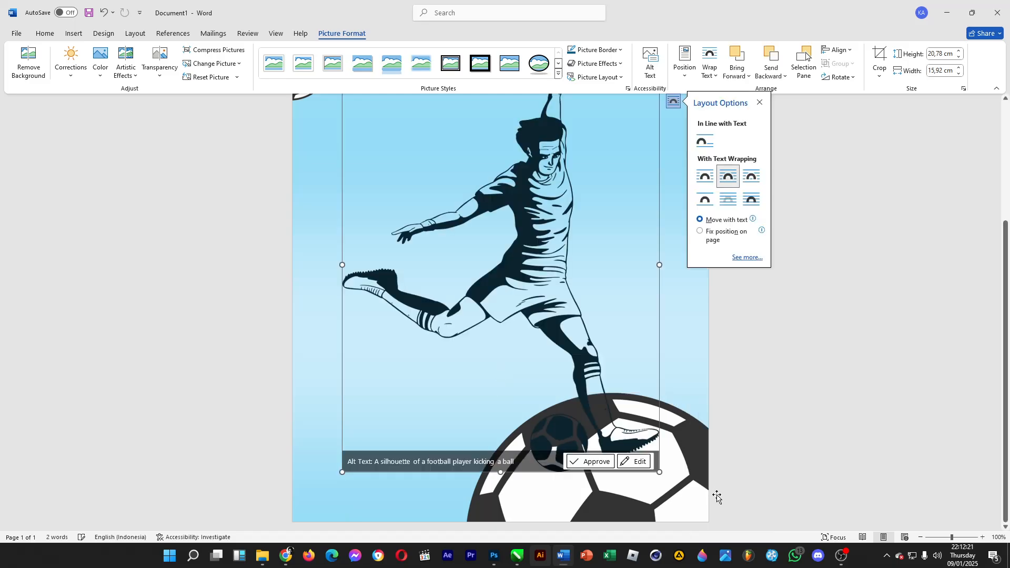
left_click(701, 232)
- Resize the soccer player picture to about 10.6 × 8.1 cm
scroll(513, 318, "up", 4)
left_click_drag(659, 180, 503, 384)
scroll(444, 358, "down", 3)
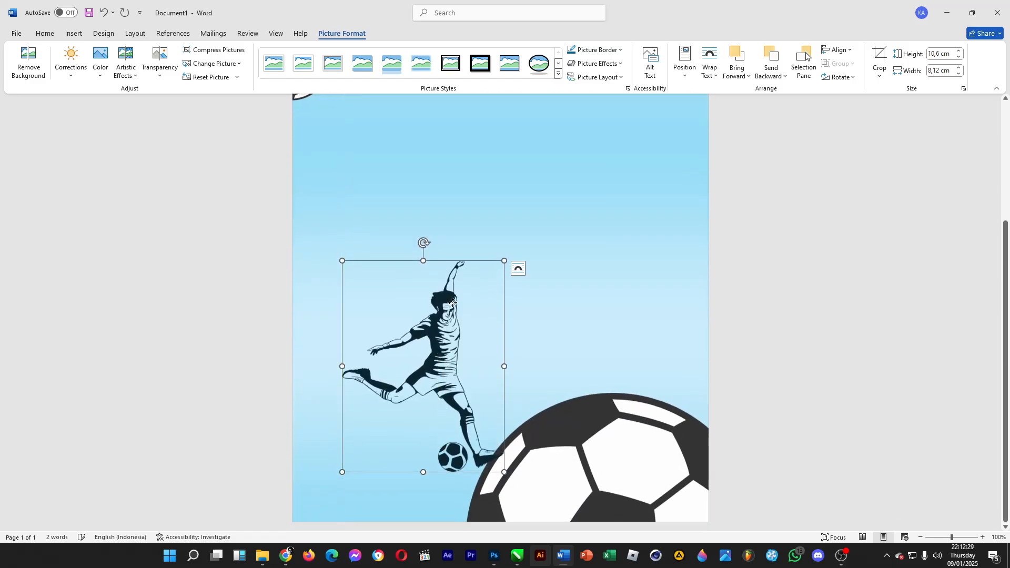
- Move the soccer player picture up beneath the title, centered on the page
left_click_drag(444, 358, 495, 164)
scroll(485, 324, "up", 4)
left_click_drag(485, 323, 503, 237)
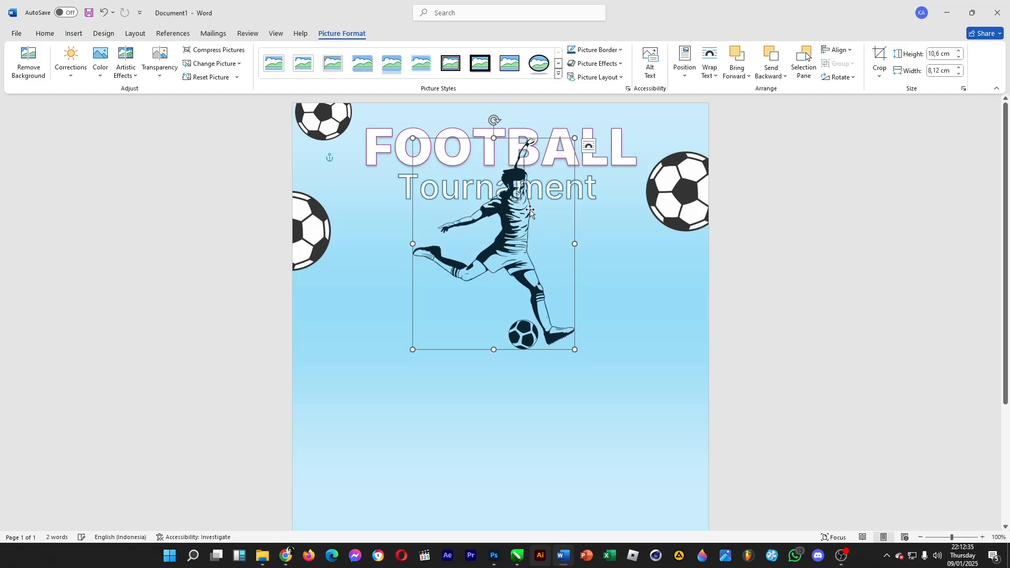
key("Down")
key("Down")
key("Down")
key("Down")
key("Down")
key("Down")
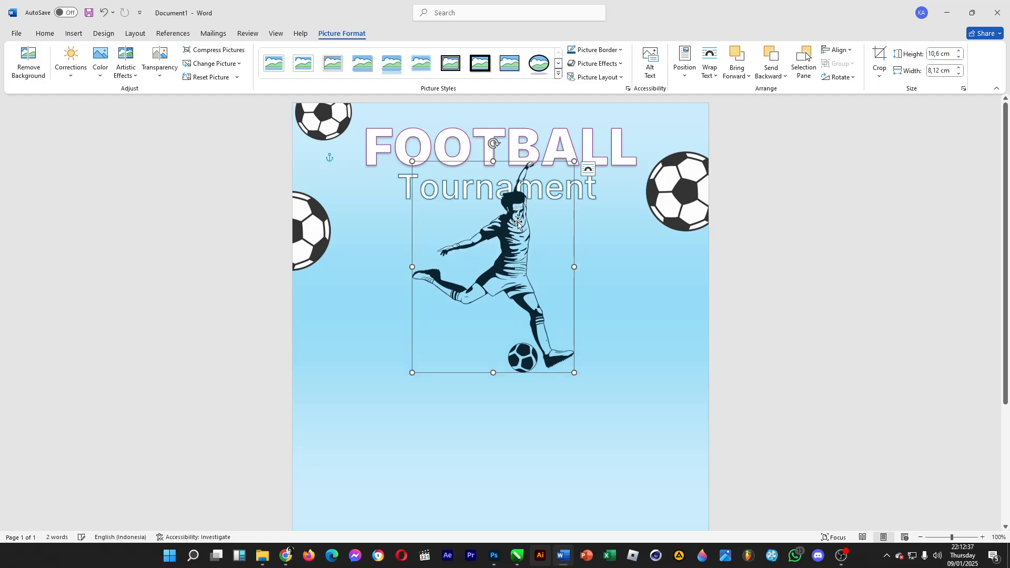
- Send the soccer player picture to the back behind the text
right_click(518, 222)
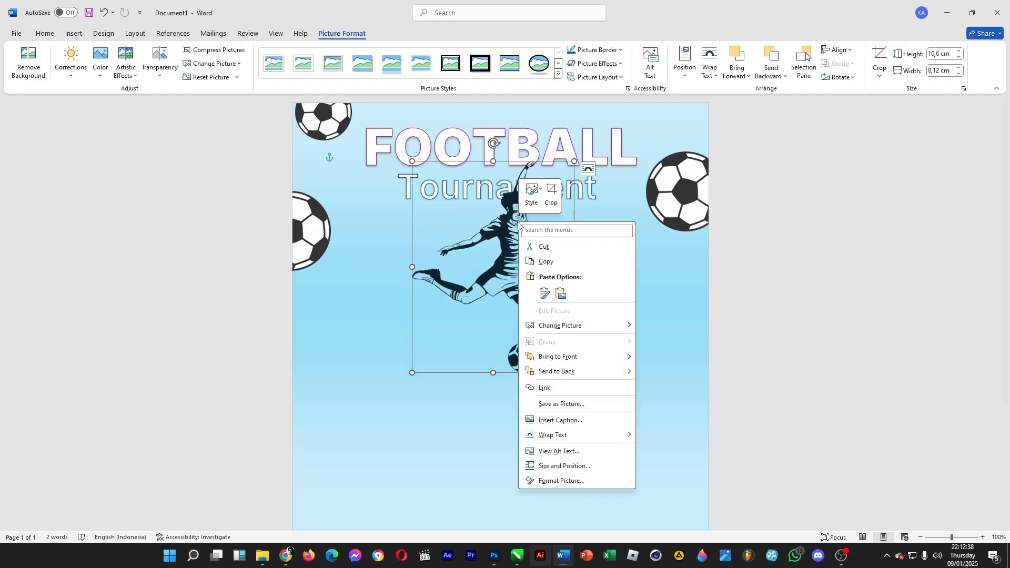
left_click(591, 372)
left_click(669, 289)
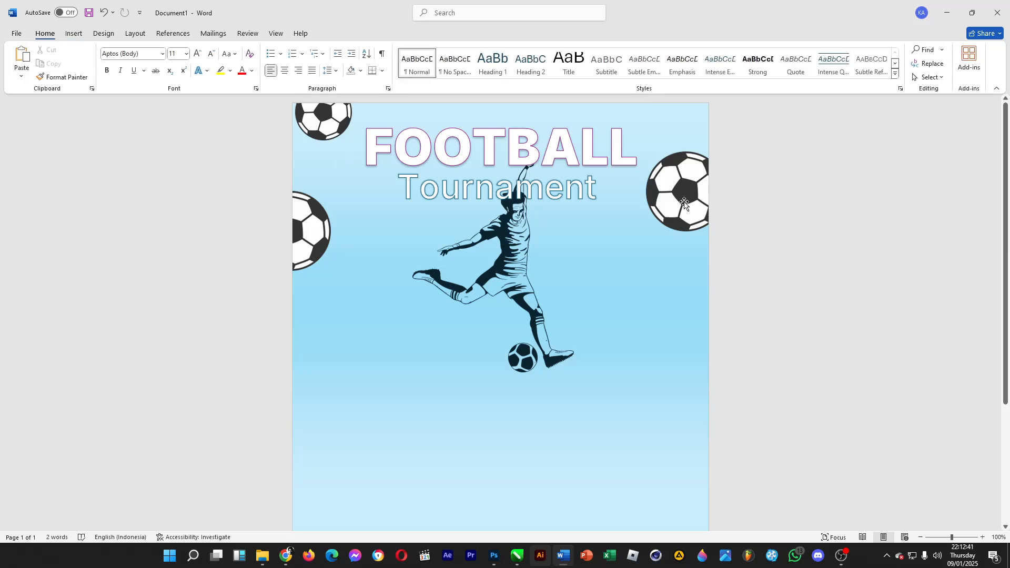
- Draw a cloud callout shape about 6.2 × 3 cm left of the player, below the Tournament title
left_click(74, 33)
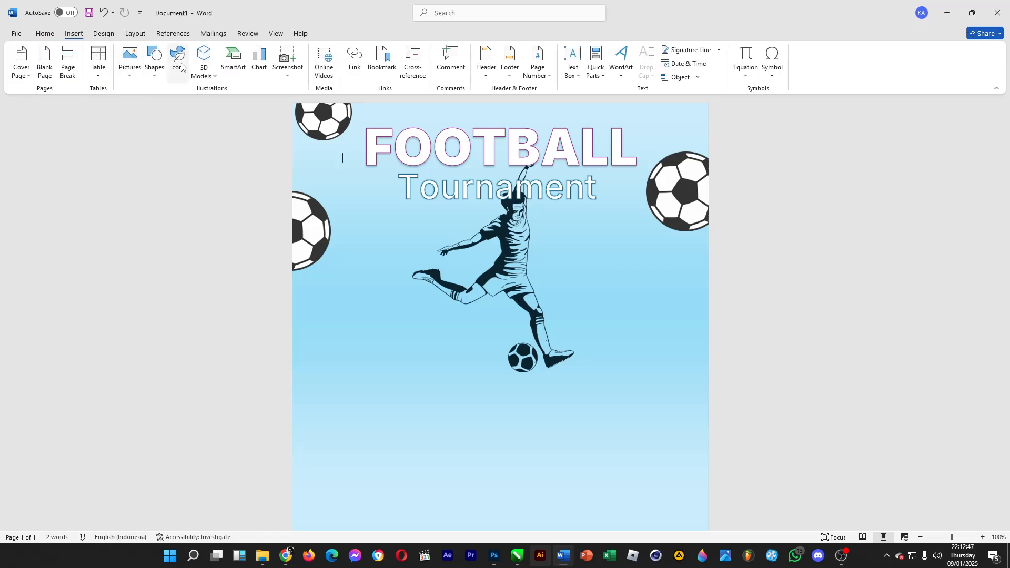
left_click(158, 64)
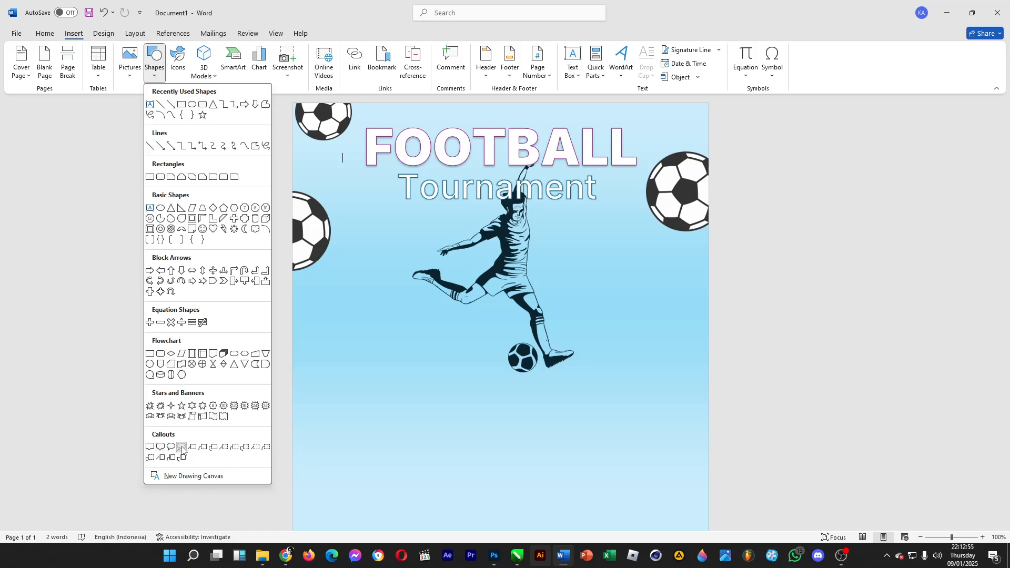
left_click(160, 447)
left_click_drag(367, 199, 489, 261)
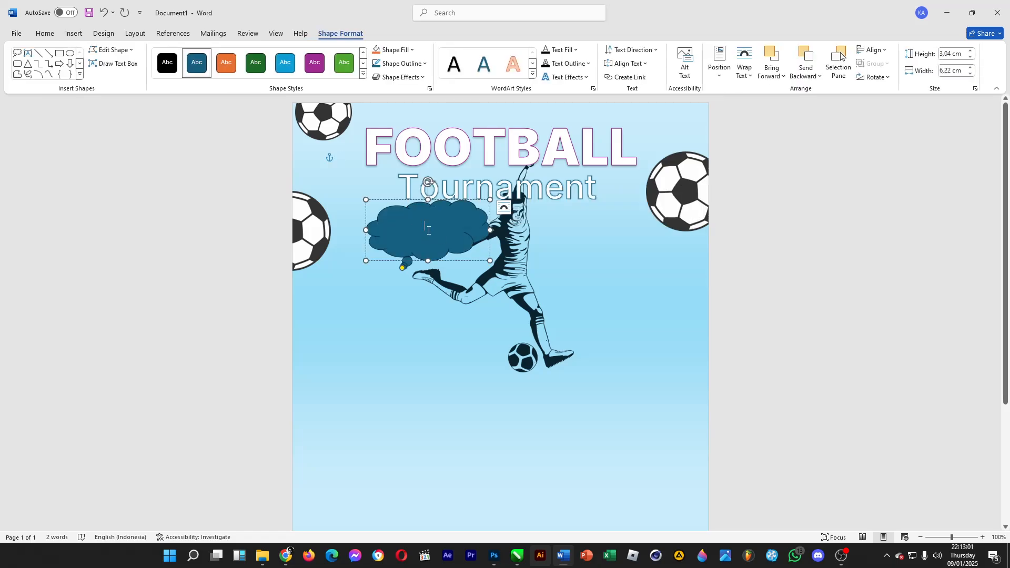
- Enter "Grand prize:" and "$ XXXXXXXXXX" on two lines inside the cloud callout
type("Pri")
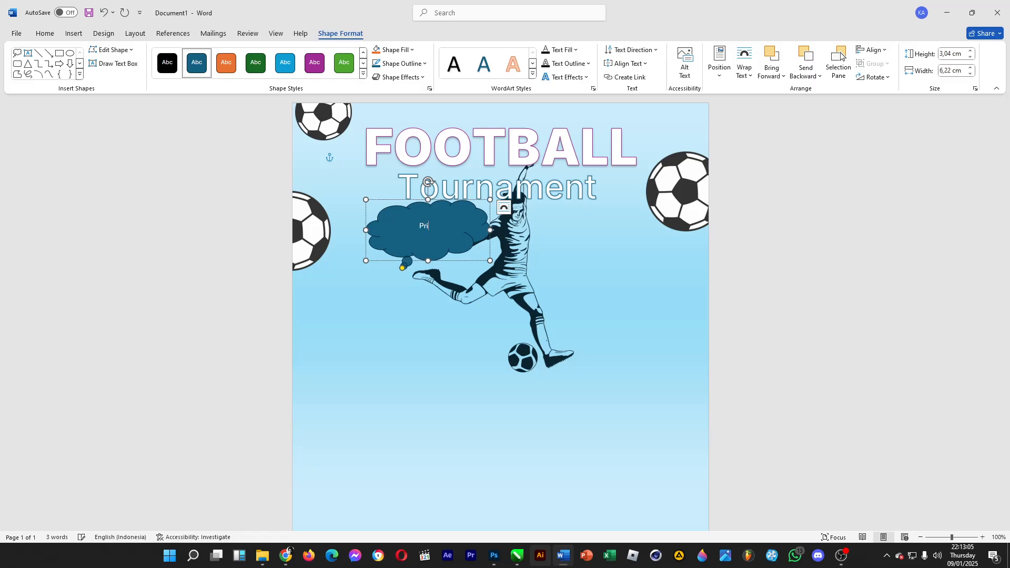
key("BackSpace")
type("prize:")
key("Return")
type("$ XXXXXXXXXX")
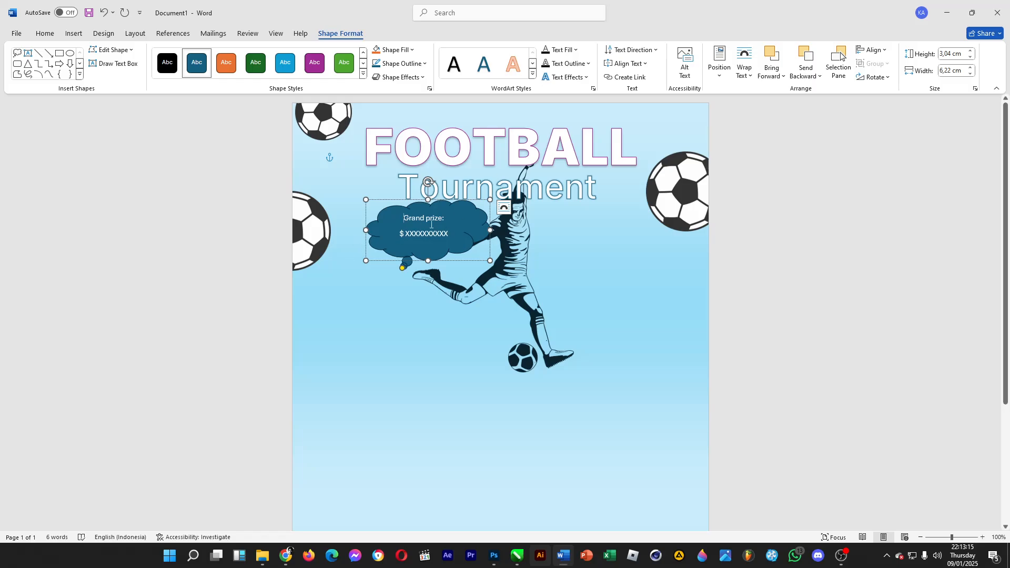
- Set the callout text to 14 pt
left_click_drag(432, 225, 452, 238)
left_click(56, 34)
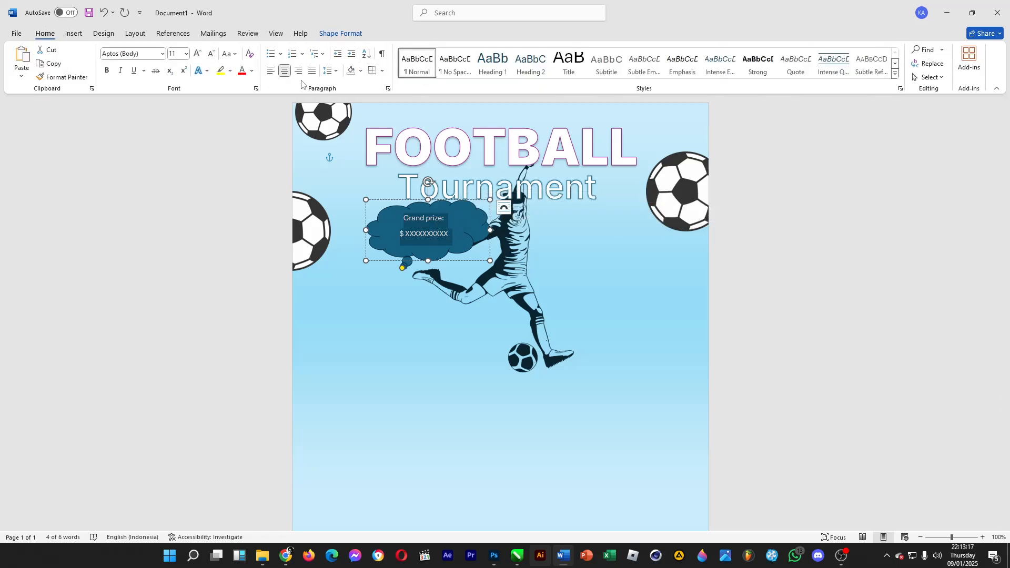
left_click(329, 71)
left_click(329, 70)
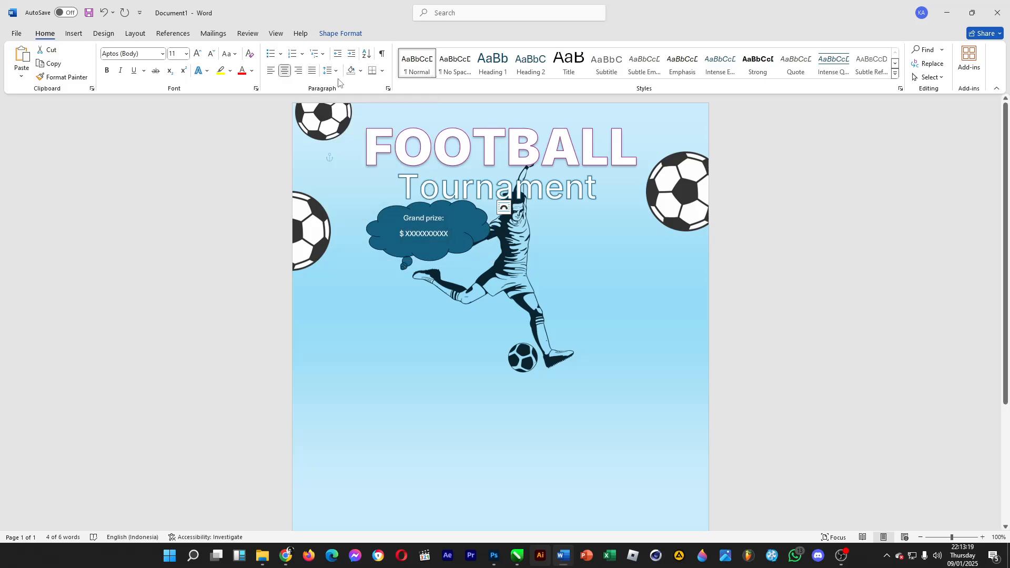
left_click(328, 71)
left_click(367, 205)
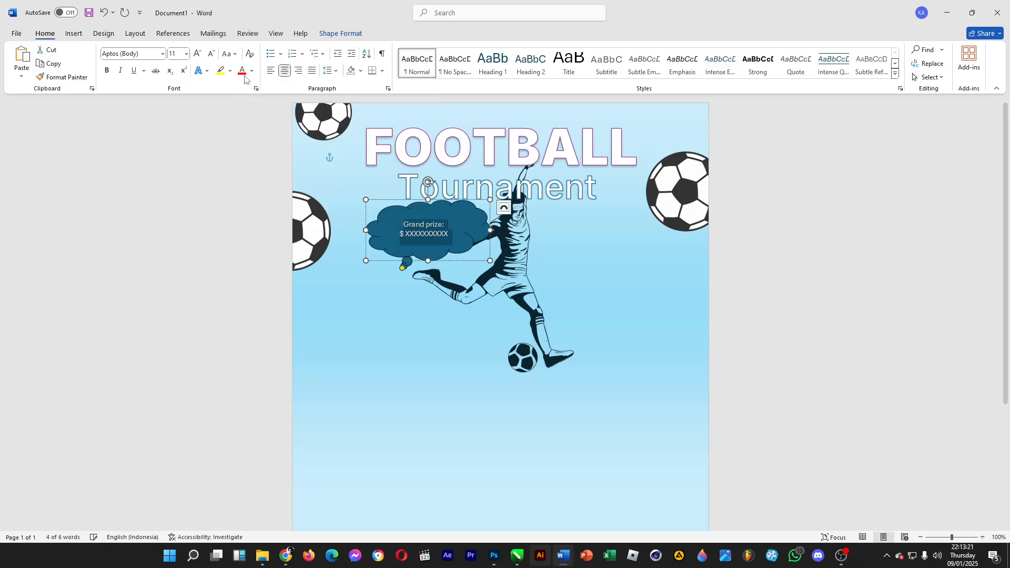
left_click(186, 54)
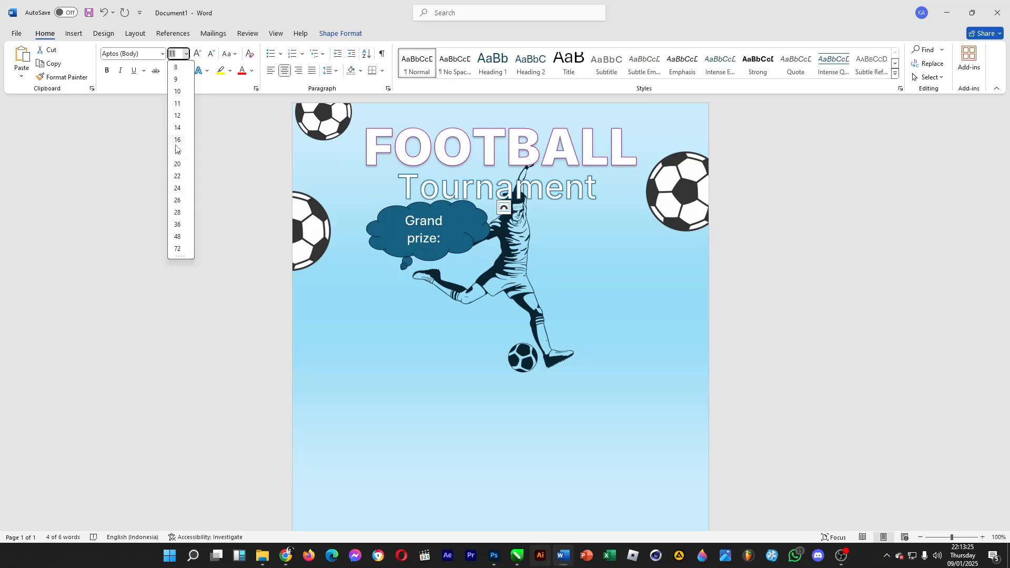
left_click(178, 127)
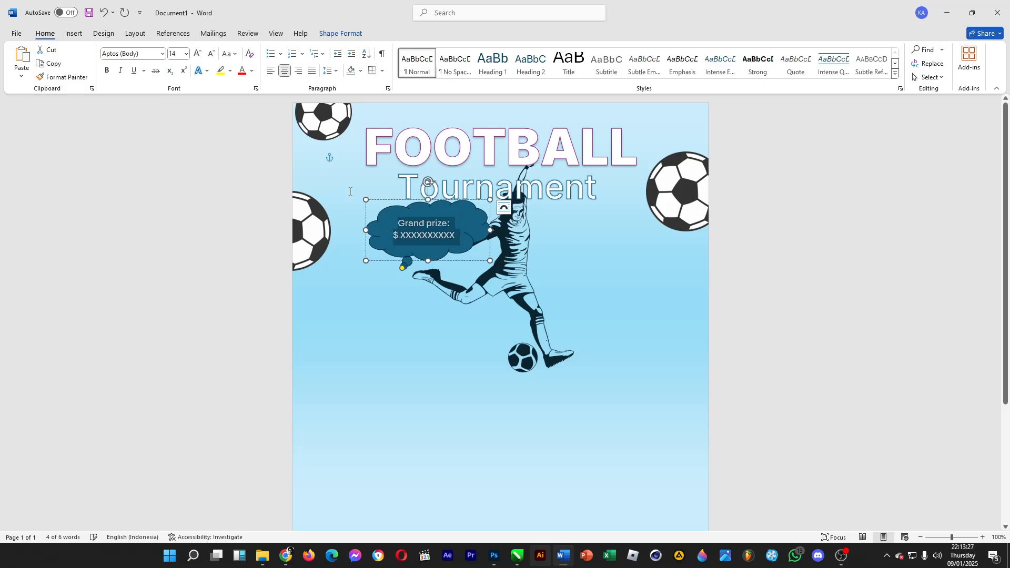
- Delete the "Grand prize:" line and set the remaining amount text to 28 pt
left_click(395, 235)
left_click_drag(396, 235, 456, 232)
key("BackSpace")
left_click(186, 54)
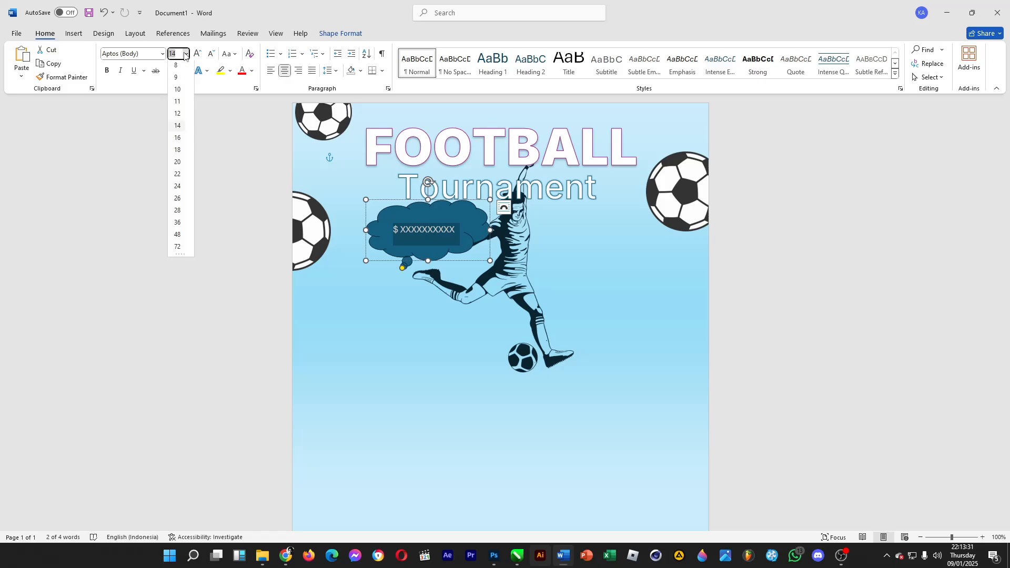
left_click(188, 231)
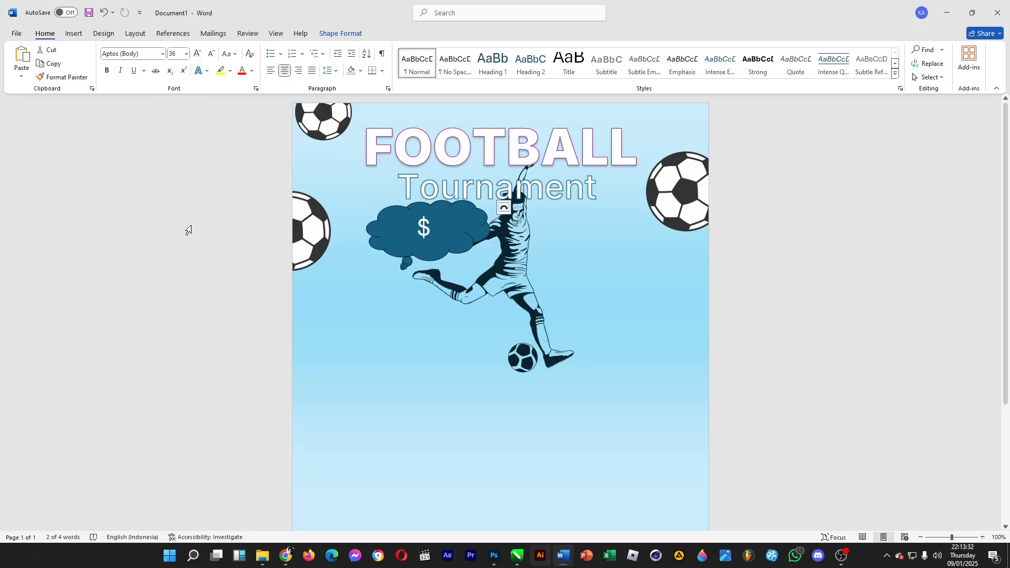
left_click(186, 53)
left_click(182, 217)
- Shorten the amount to "$ XXXX" and make the XXXX part bold
left_click(437, 232)
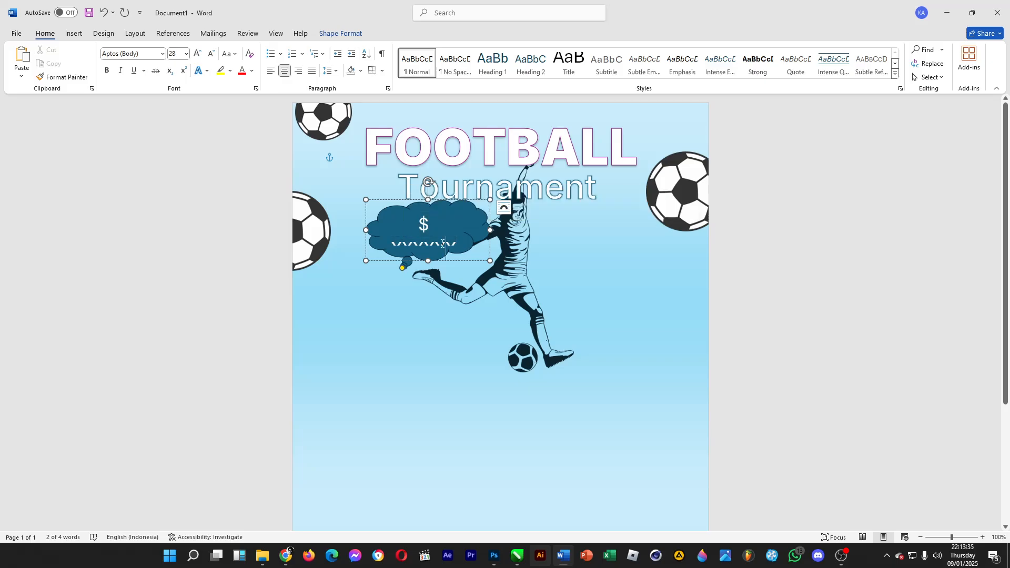
key("BackSpace")
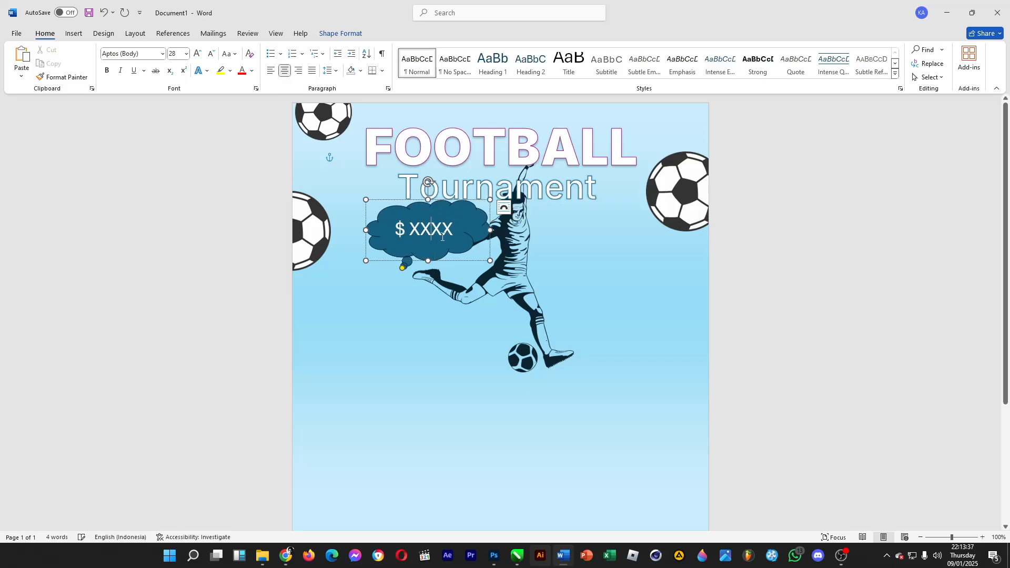
left_click_drag(410, 229, 455, 229)
left_click(107, 70)
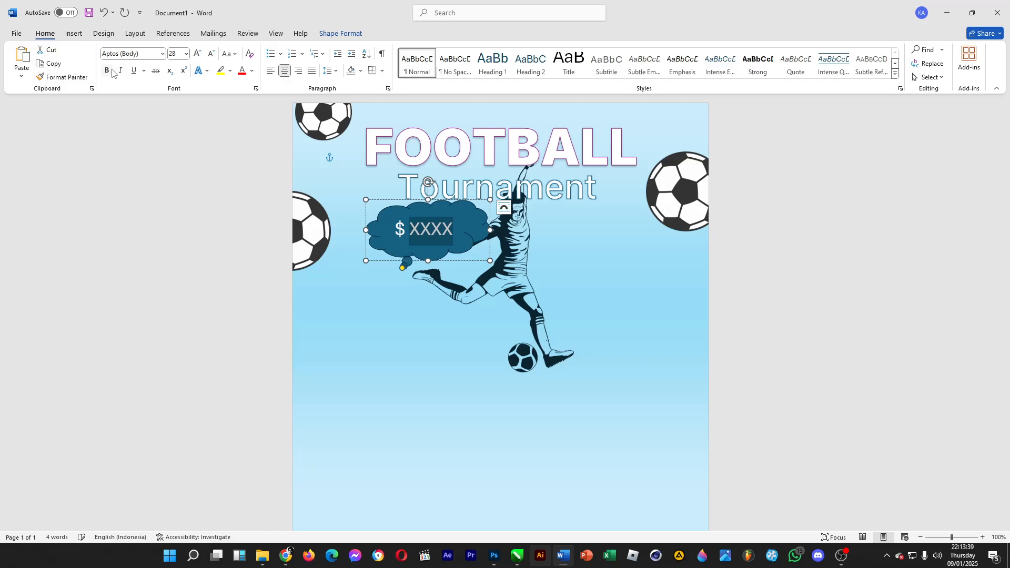
- Move the cloud callout lower, beside the player's raised leg
left_click(356, 207)
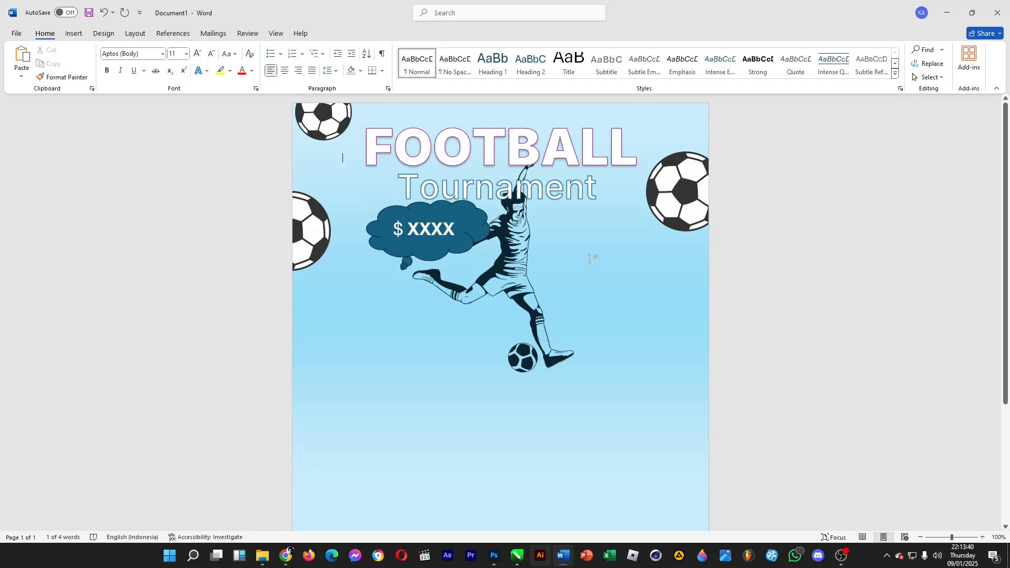
left_click(416, 231)
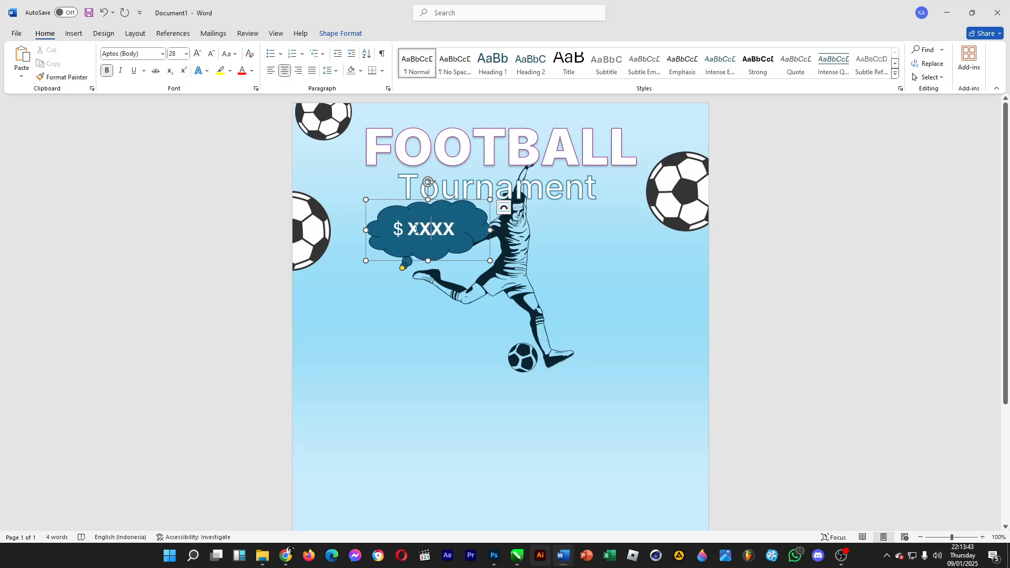
left_click(451, 227)
left_click_drag(436, 198, 413, 237)
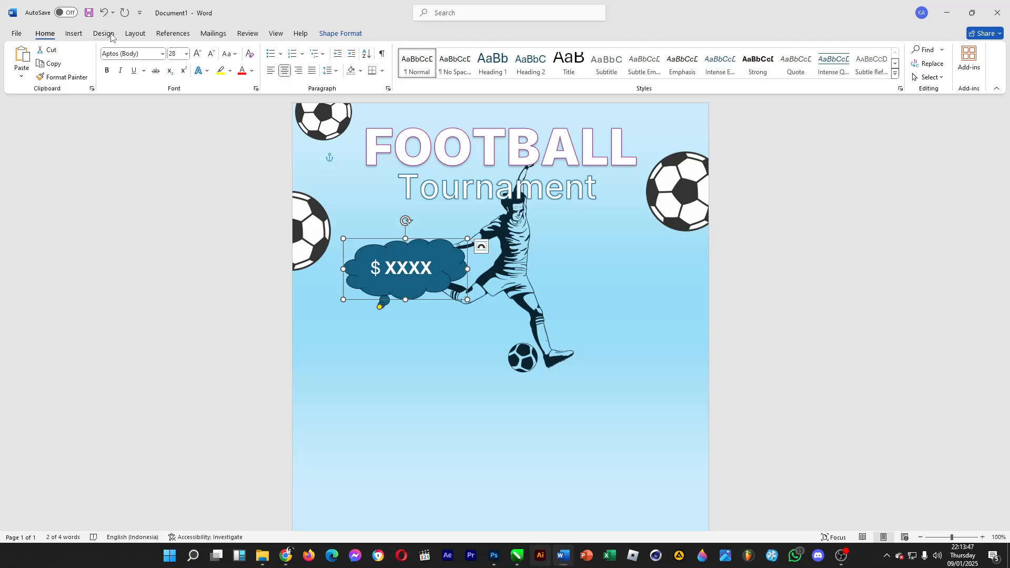
- Fill the cloud callout with a lighter blue theme colour
left_click(338, 35)
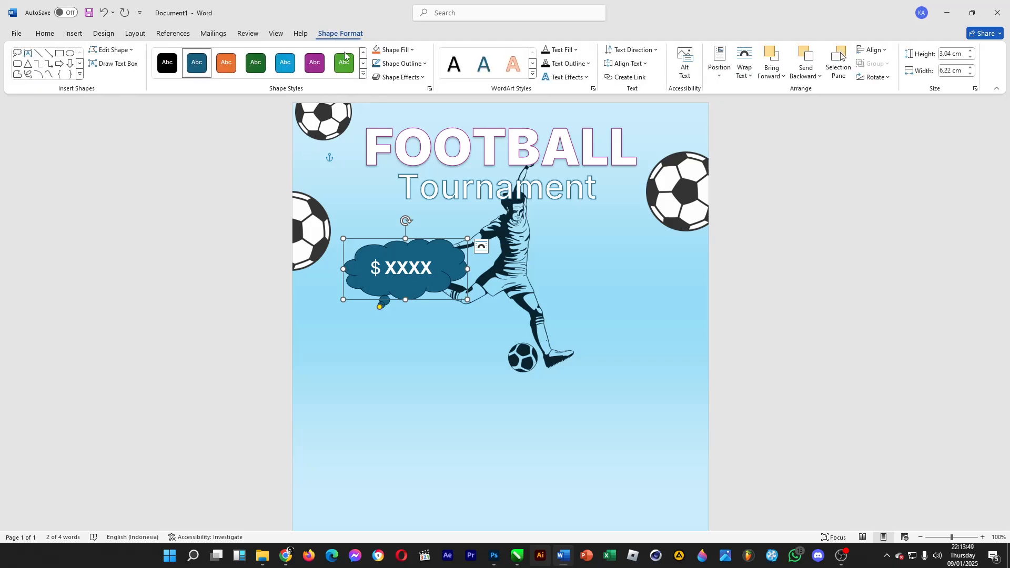
left_click(403, 51)
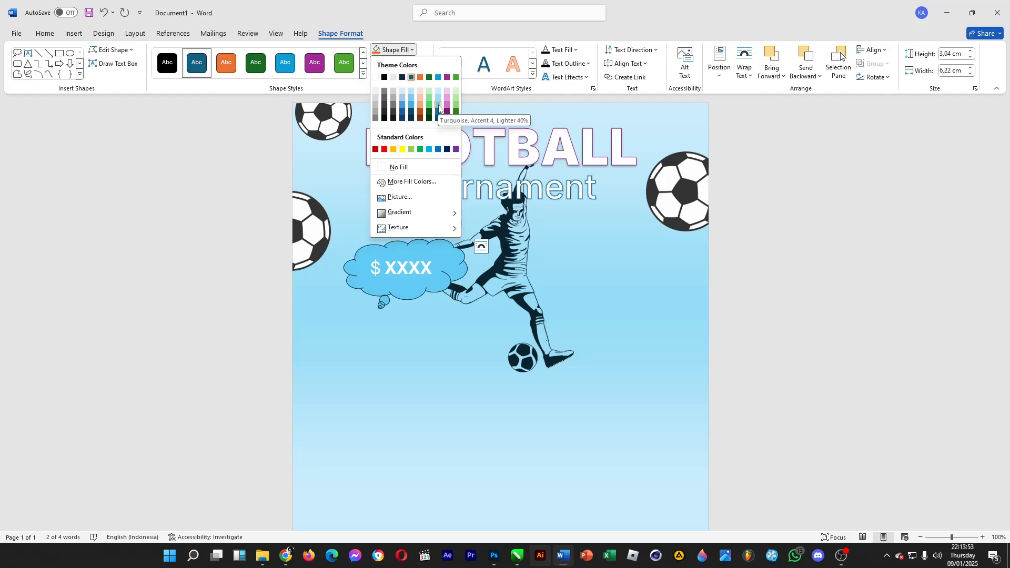
left_click(409, 108)
left_click(397, 63)
- Nudge the cloud callout upward and rotate it slightly counterclockwise
left_click(412, 289)
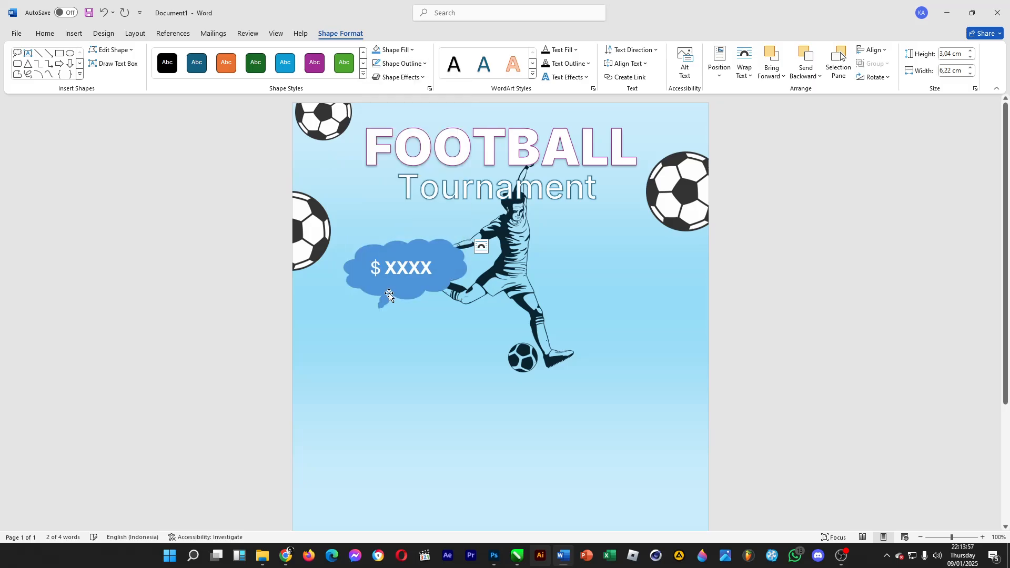
left_click_drag(411, 289, 401, 258)
left_click_drag(395, 188, 383, 192)
left_click(731, 279)
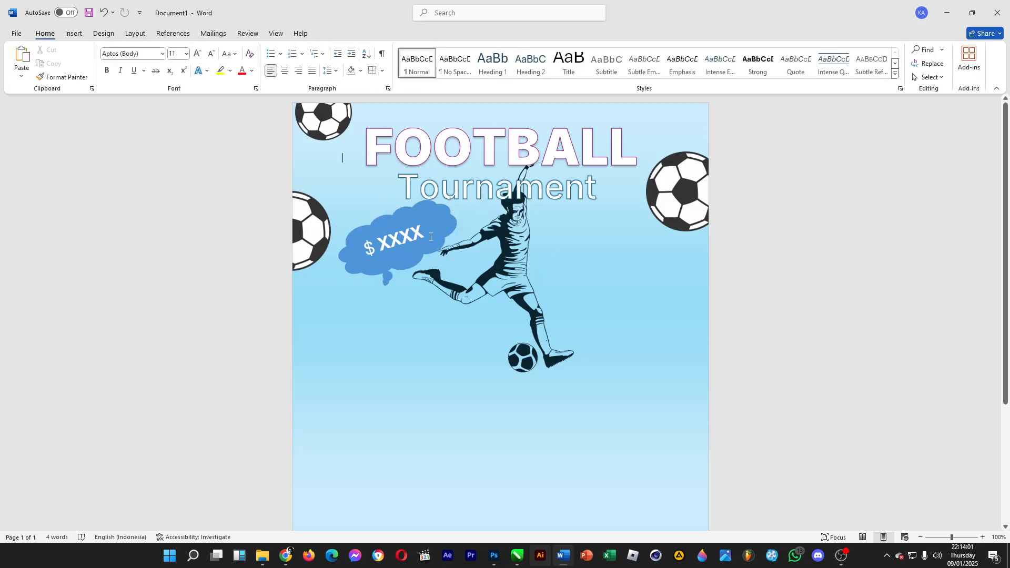
- Duplicate the cloud callout by copying and pasting it
left_click(450, 219)
left_click(450, 219)
key("ctrl+c")
key("ctrl+v")
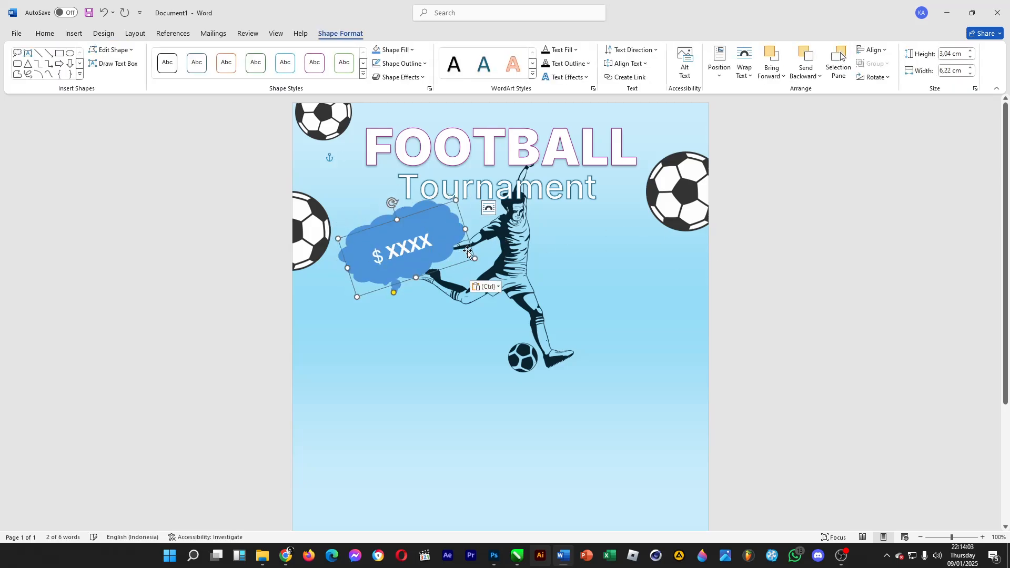
- Place the duplicate callout right of the player, rotated clockwise, and nudge the original callout slightly down
left_click_drag(470, 255, 619, 271)
key("ctrl+z")
left_click(409, 273)
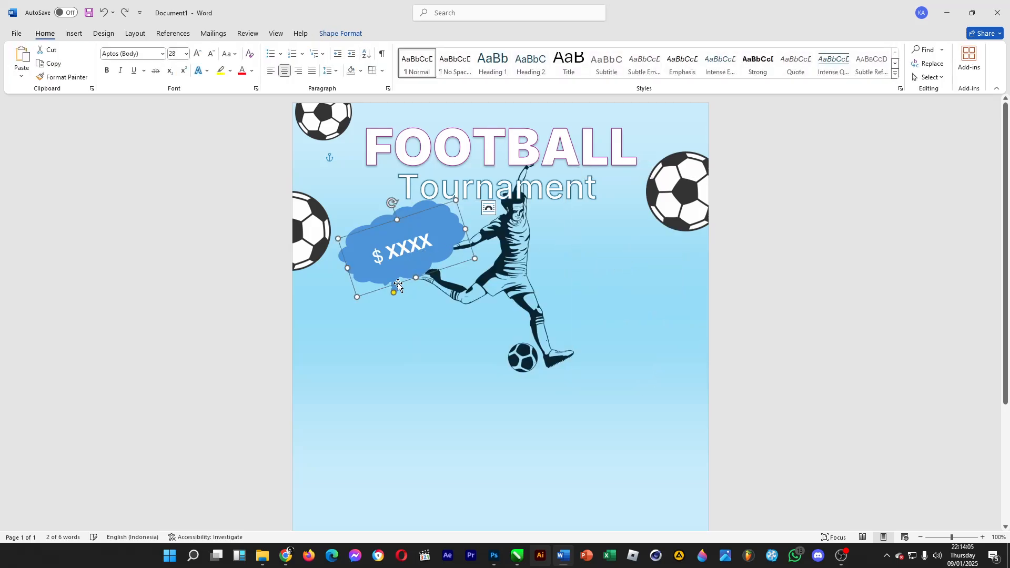
left_click_drag(398, 283, 578, 313)
left_click_drag(574, 235, 620, 238)
left_click_drag(635, 272, 653, 262)
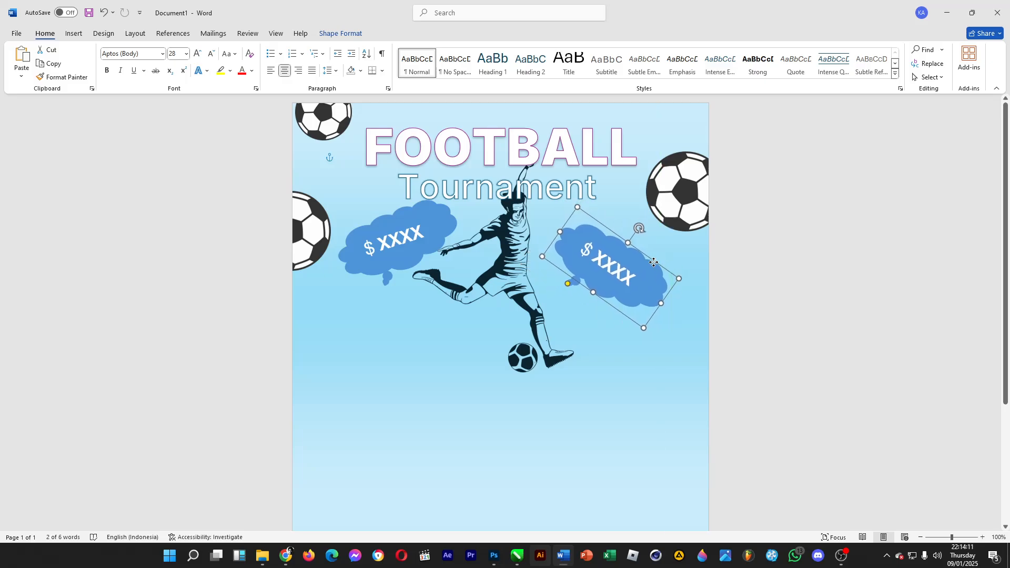
left_click(822, 233)
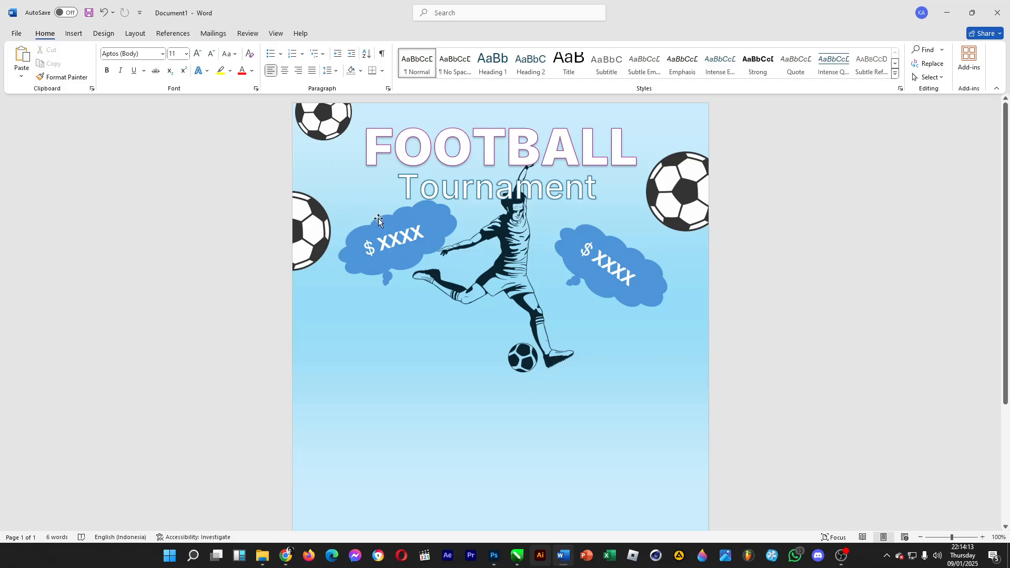
left_click_drag(379, 220, 376, 227)
- Draw a rounded rectangle about 17.5 cm wide and 1.9 cm tall below the player
left_click(72, 35)
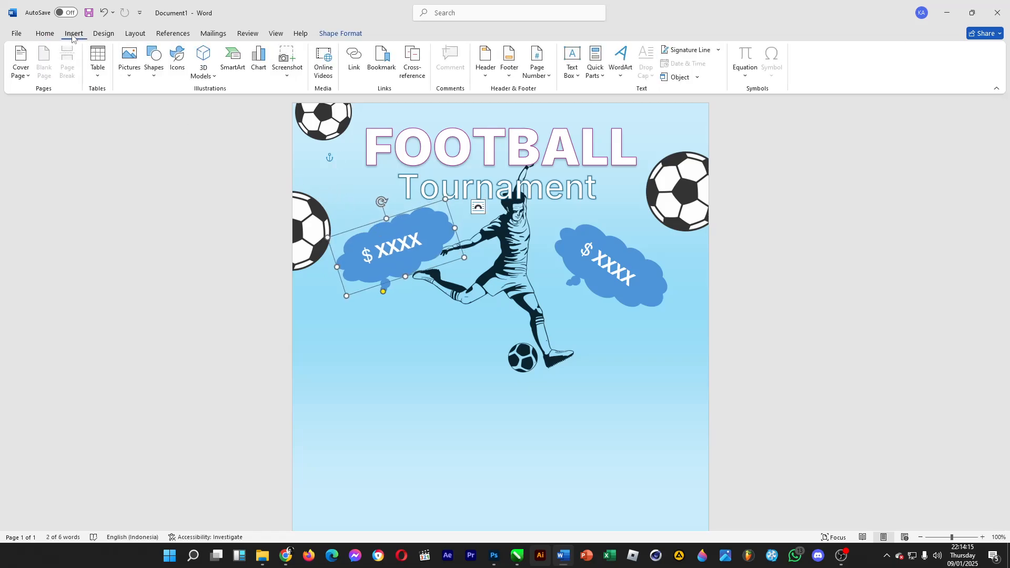
left_click(153, 77)
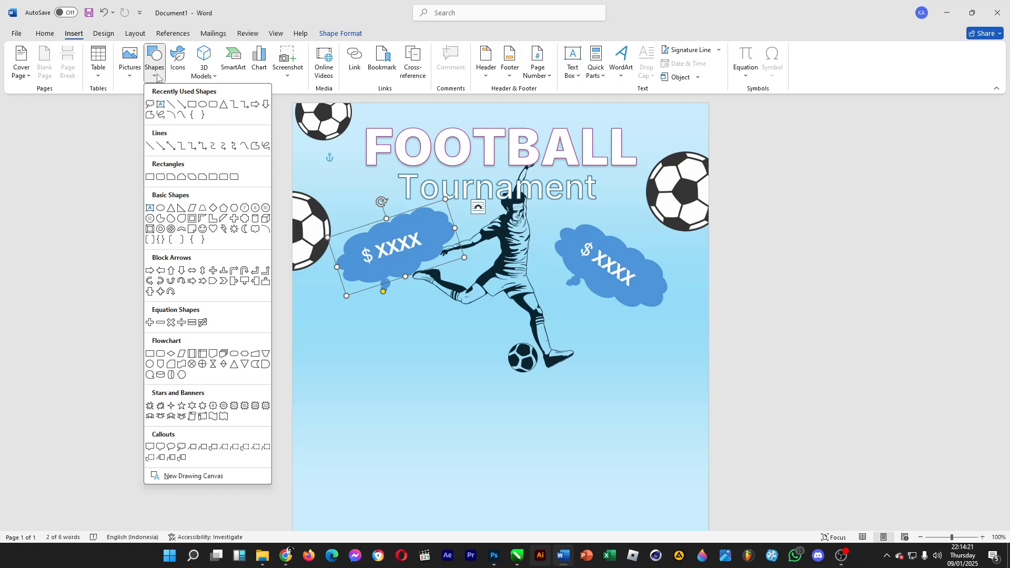
left_click(160, 178)
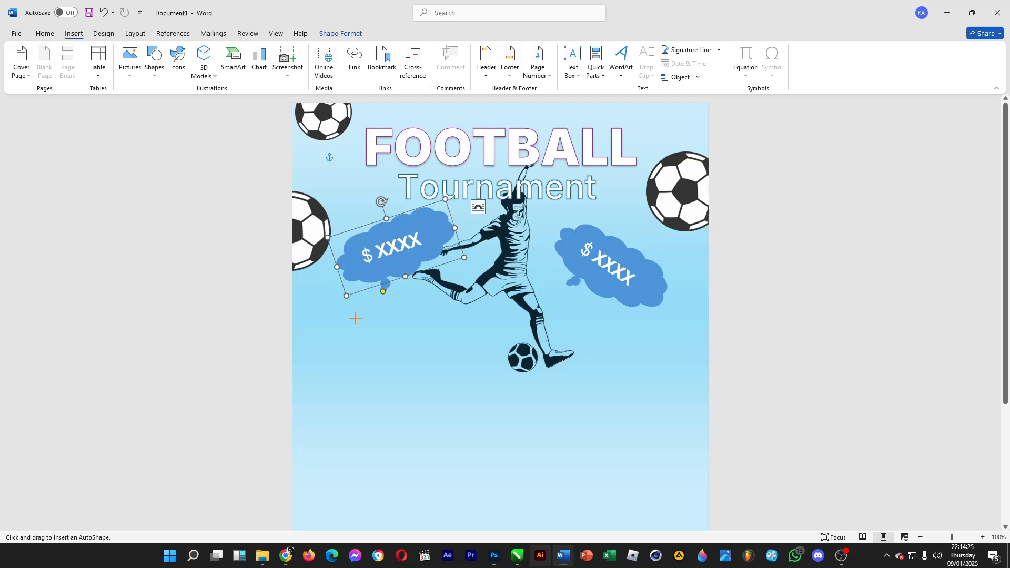
scroll(424, 338, "down", 5)
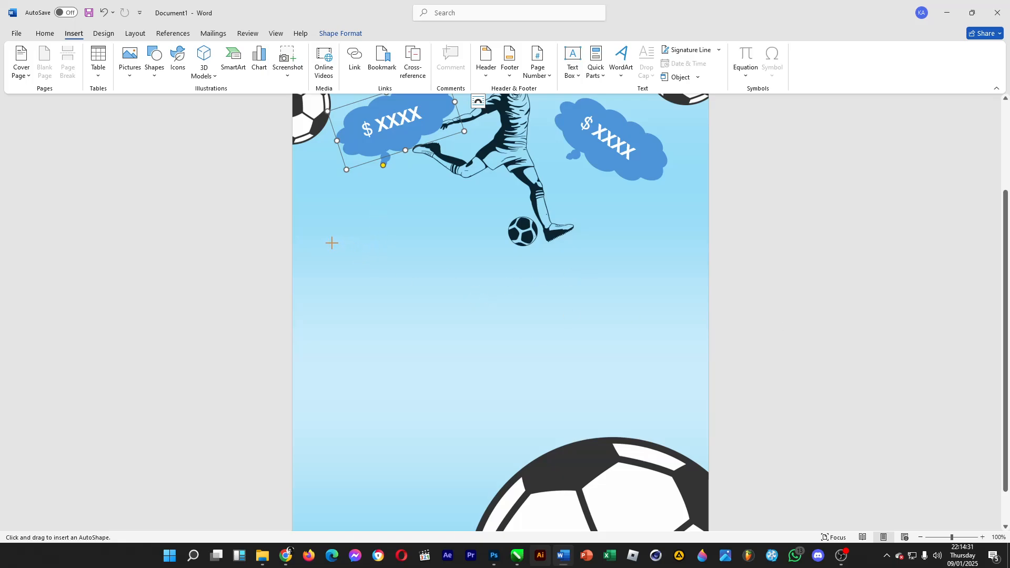
left_click_drag(332, 243, 678, 280)
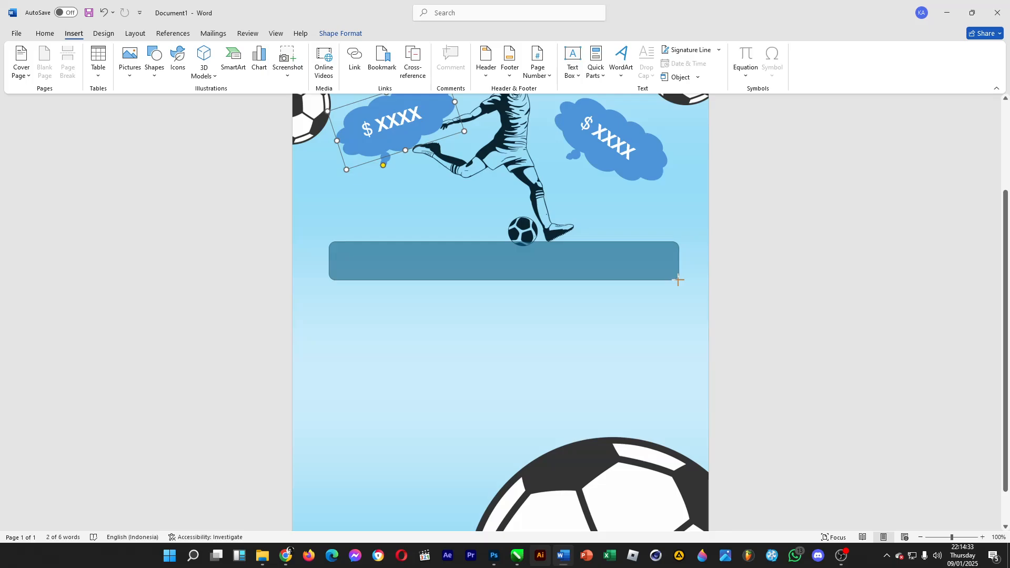
left_click_drag(498, 258, 500, 253)
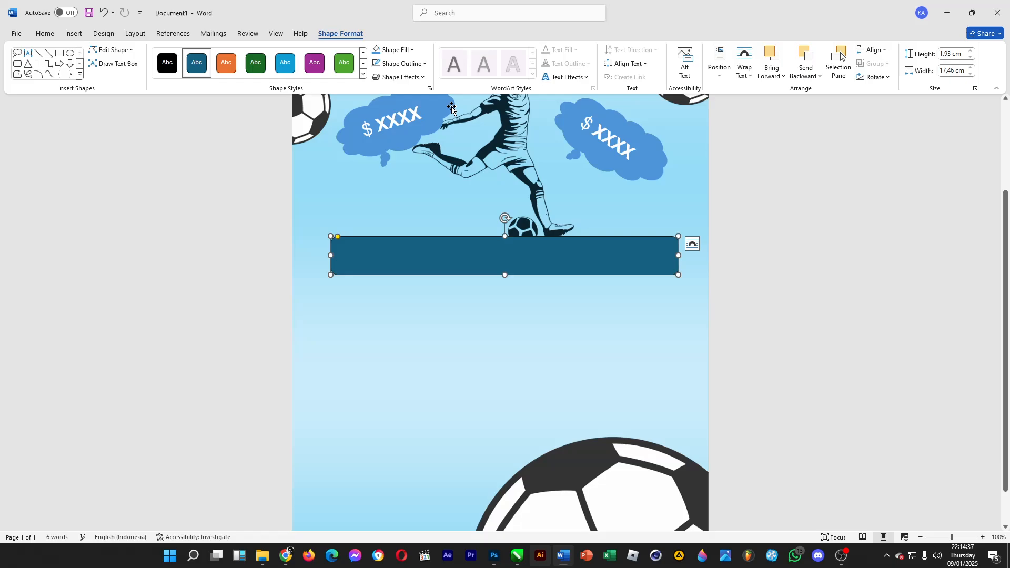
- Apply the turquoise Accent 4 coloured-fill shape style to the rounded rectangle
left_click(363, 74)
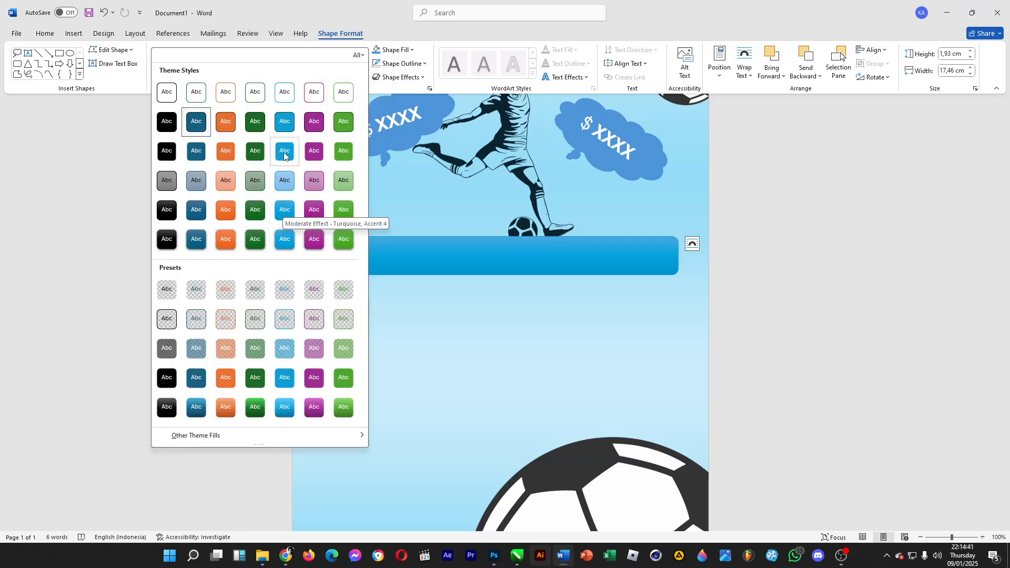
left_click(284, 127)
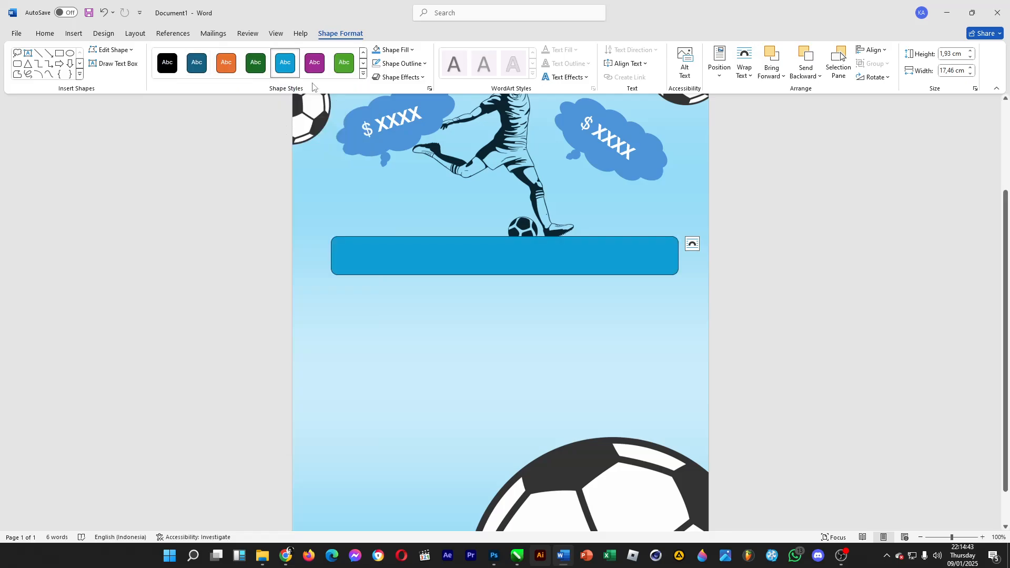
left_click(575, 352)
- Draw a text box about 17 cm wide and 1.5 cm tall inside the rounded rectangle
scroll(541, 345, "up", 3)
left_click(430, 345)
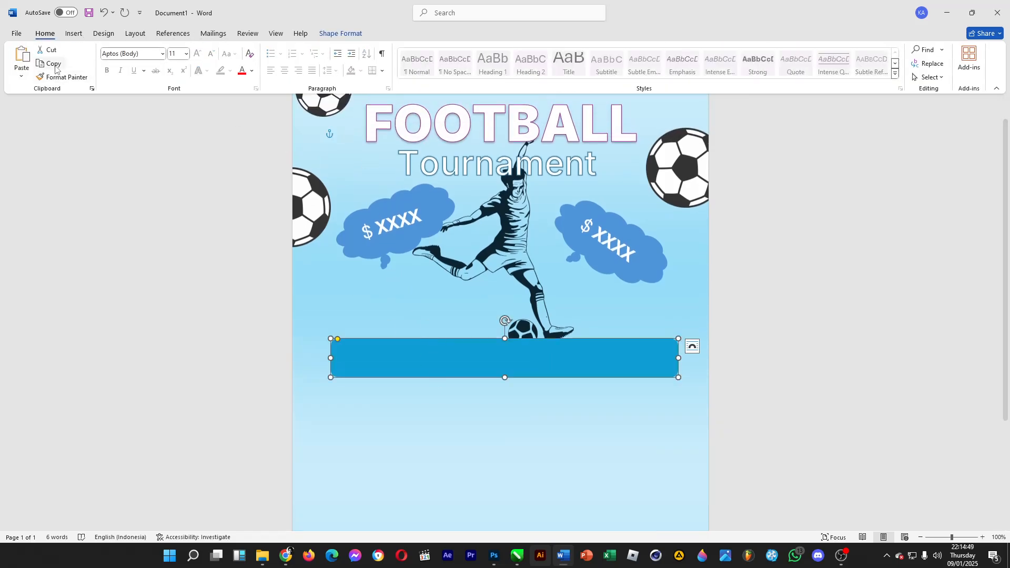
left_click(76, 34)
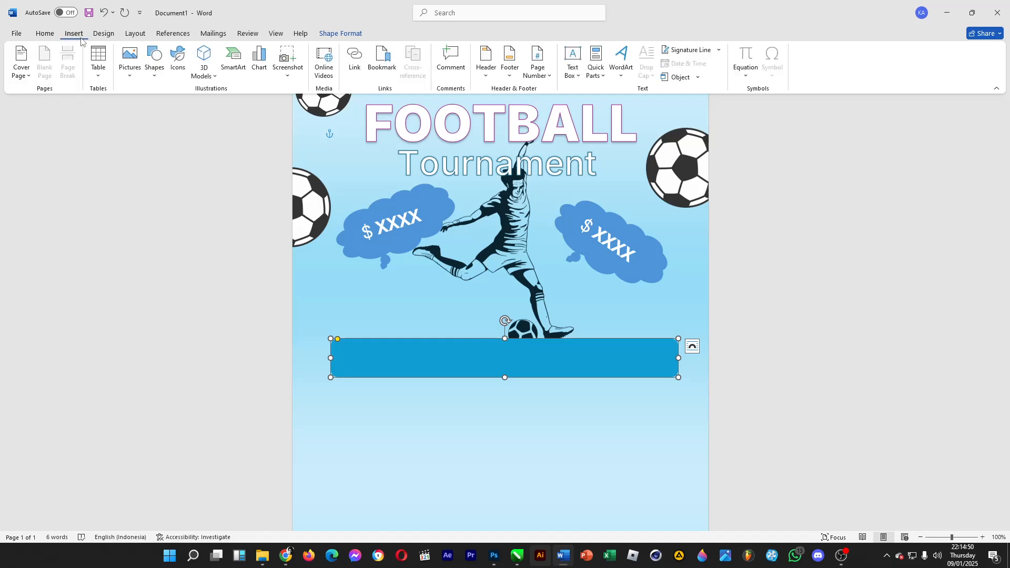
left_click(155, 65)
left_click(160, 105)
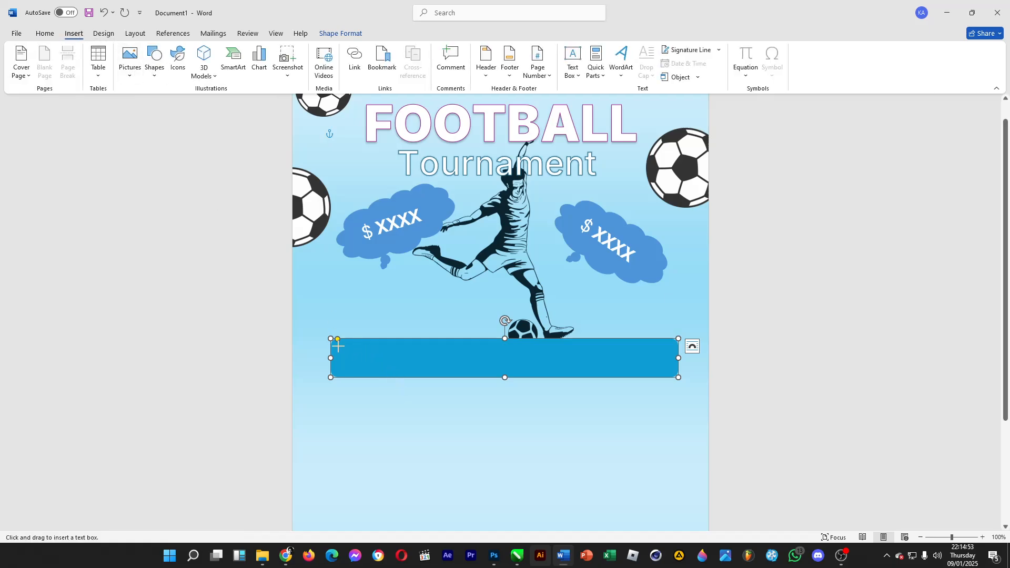
left_click_drag(335, 343, 674, 372)
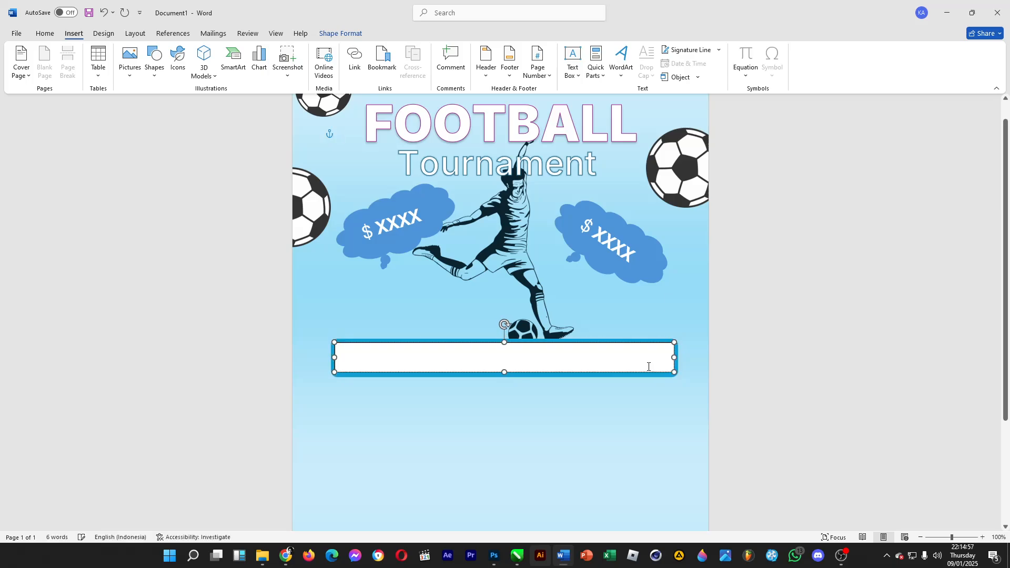
- Set the text box to no fill
left_click(405, 53)
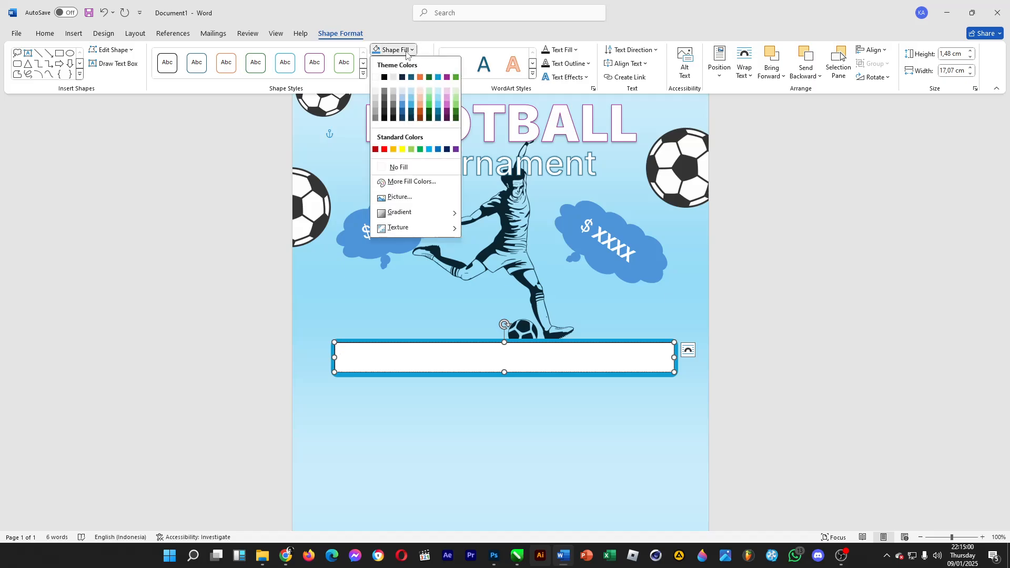
left_click(417, 167)
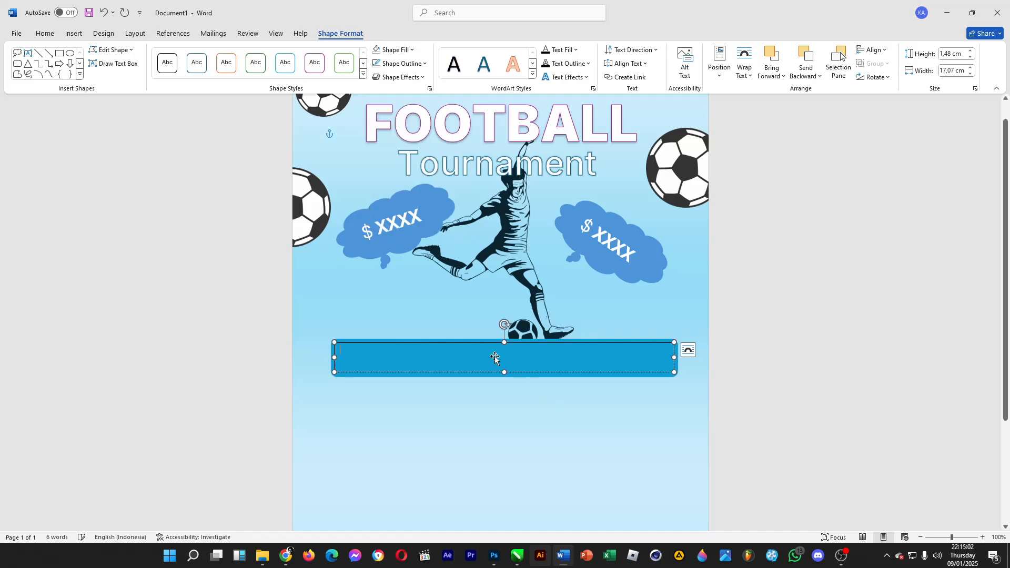
left_click(45, 33)
- Center the paragraph and enter "Random Stadium – XX Random Rd., Country. 5:00PM" in the text box
left_click(285, 71)
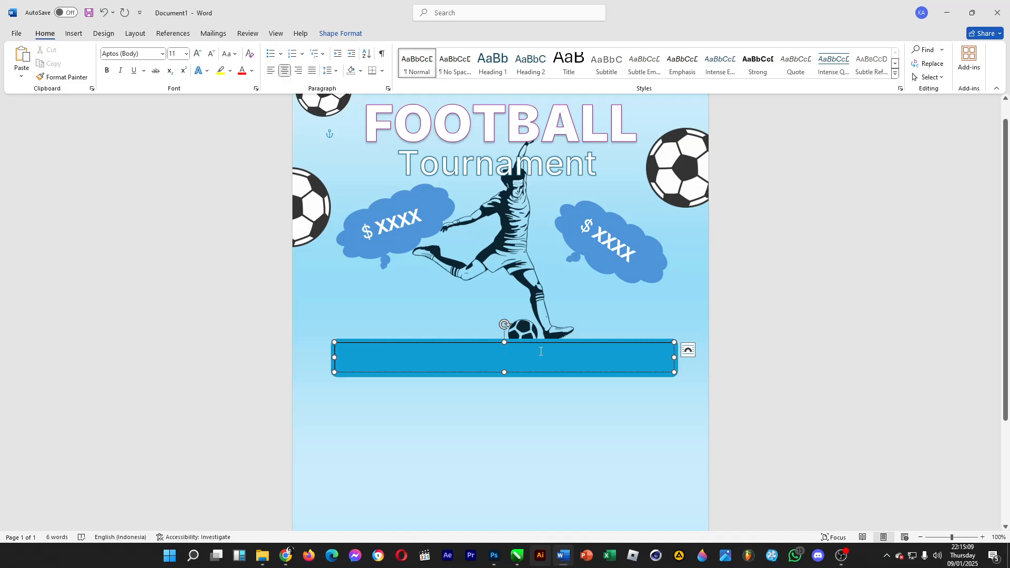
type("Ra")
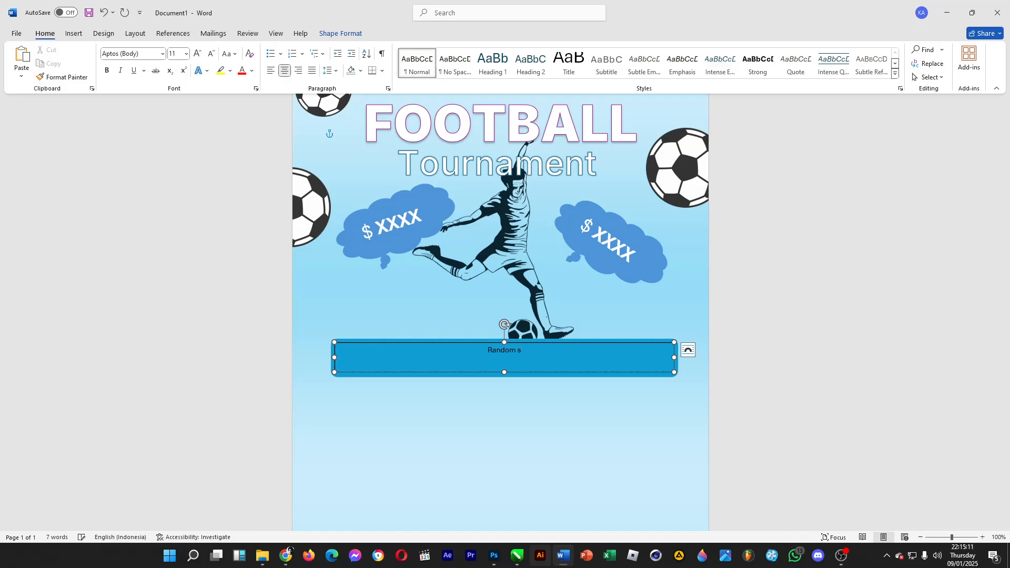
type("ndom Stadium")
type(" - X")
type("XX")
type(" Random Rd.")
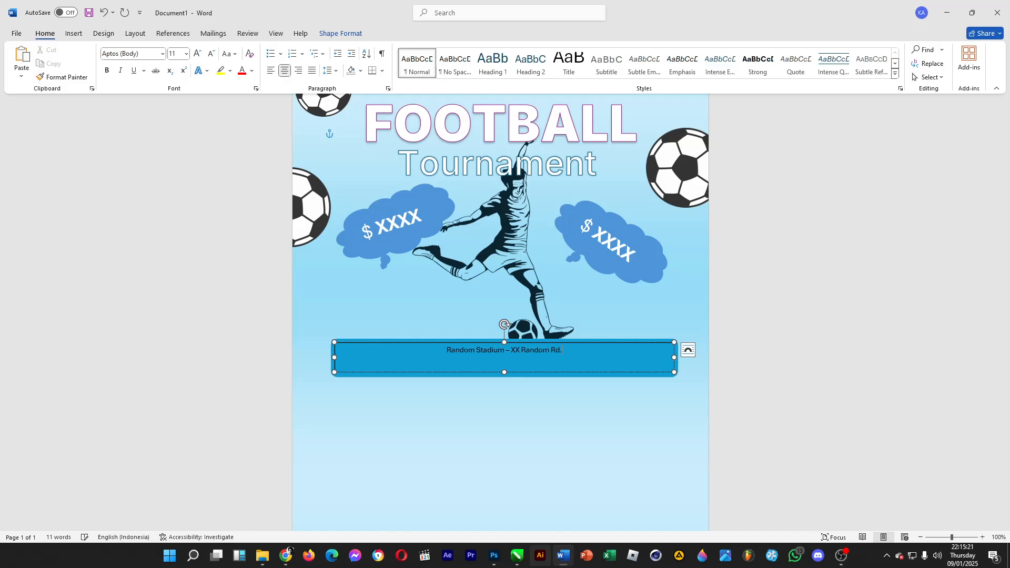
type(", Country")
type(".")
type(" 3")
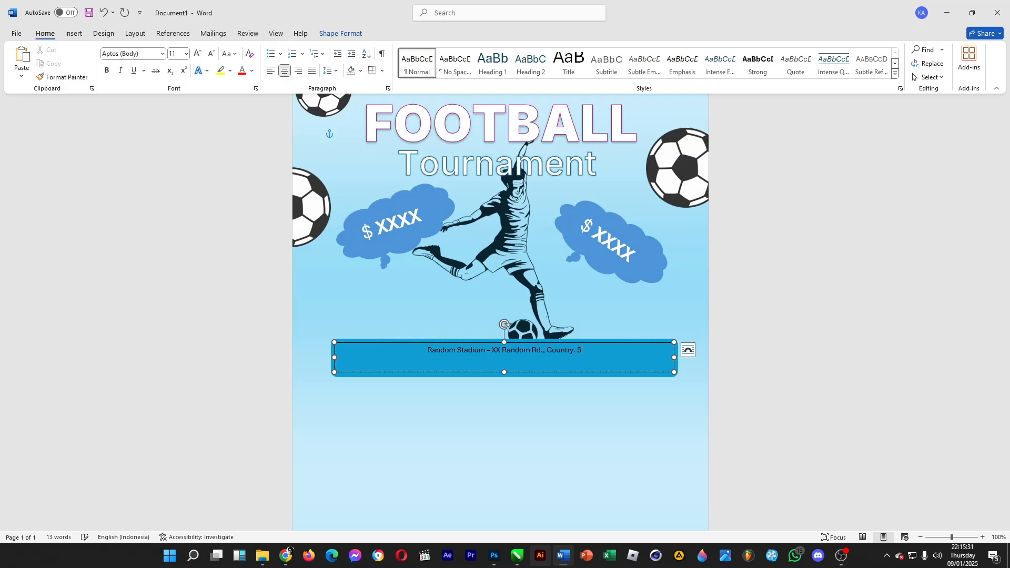
type(":00PM")
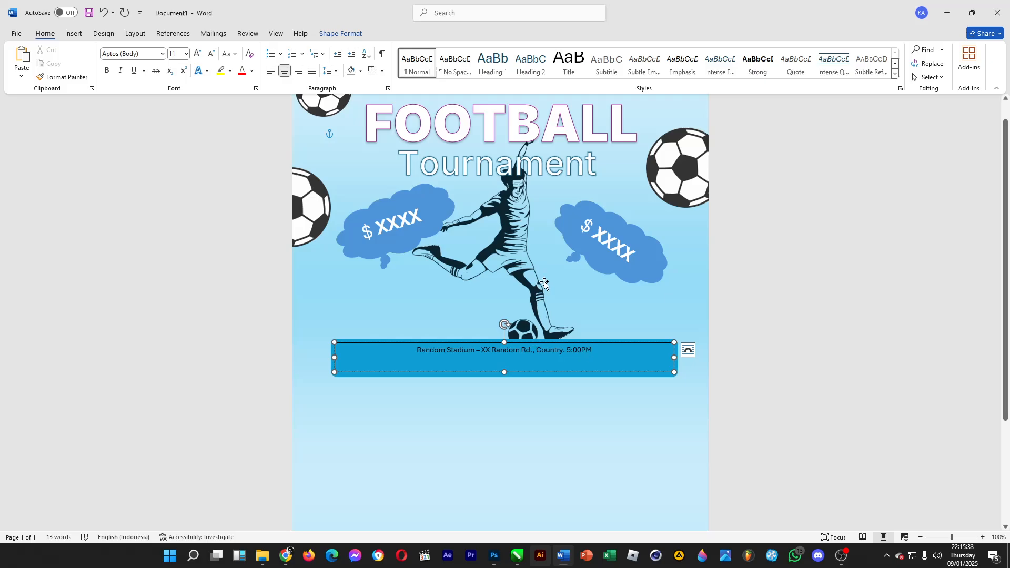
- Set the venue text to 20 pt
triple_click(462, 352)
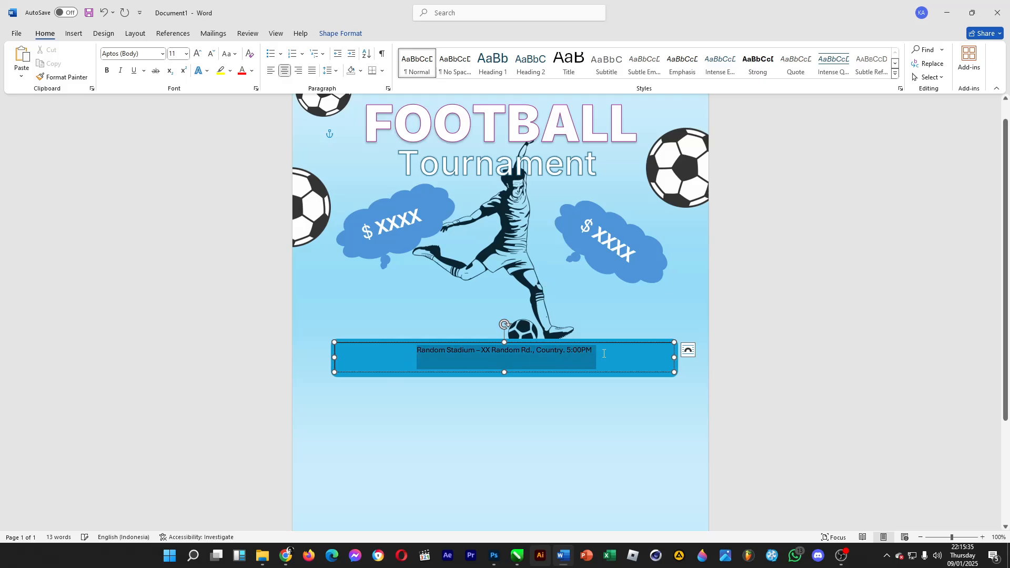
left_click(187, 54)
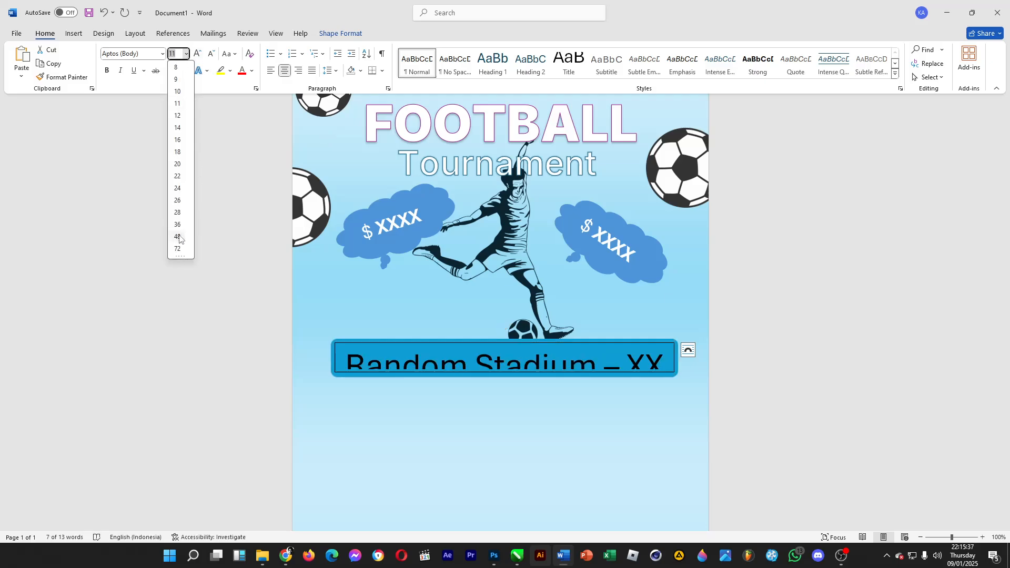
left_click(177, 165)
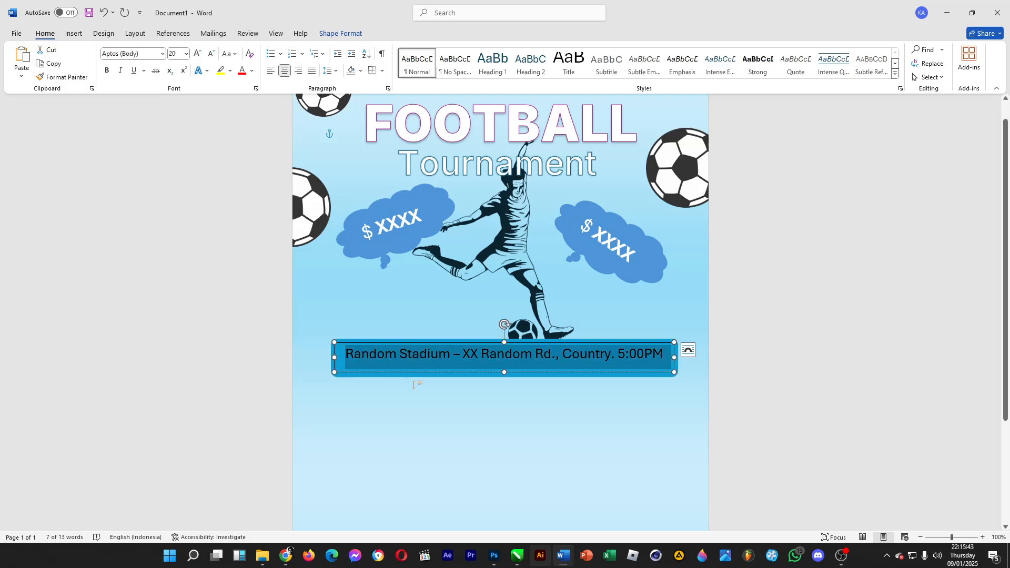
- Color the venue text white
left_click(252, 70)
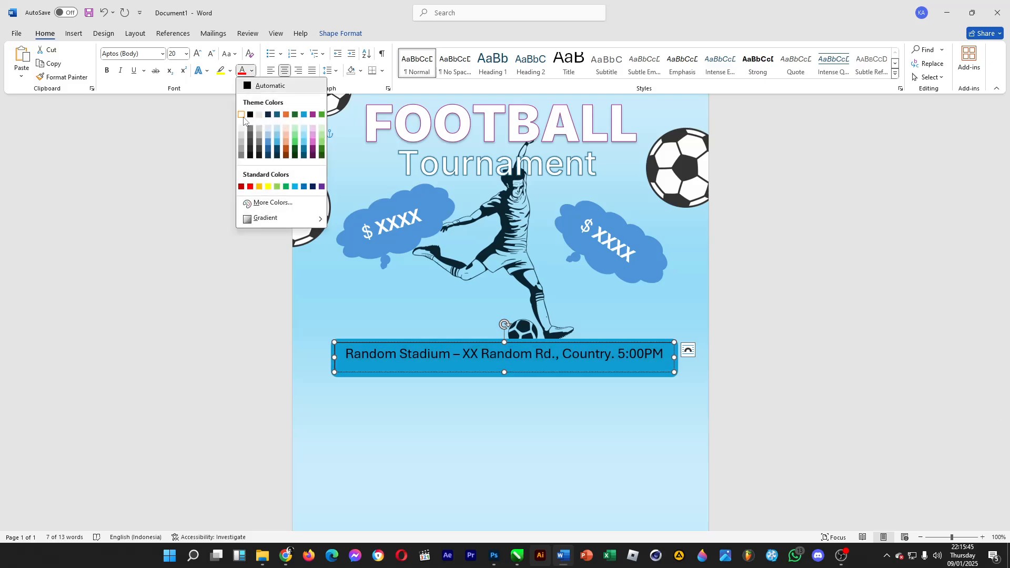
left_click(238, 122)
left_click(500, 343)
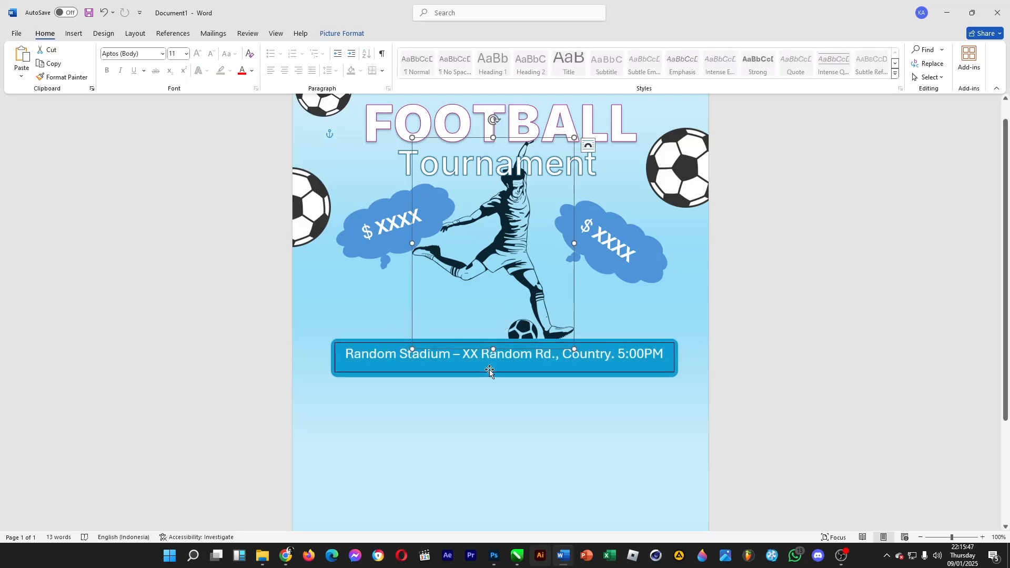
- Reduce the venue banner's height slightly, to about 1.2 cm
left_click(318, 34)
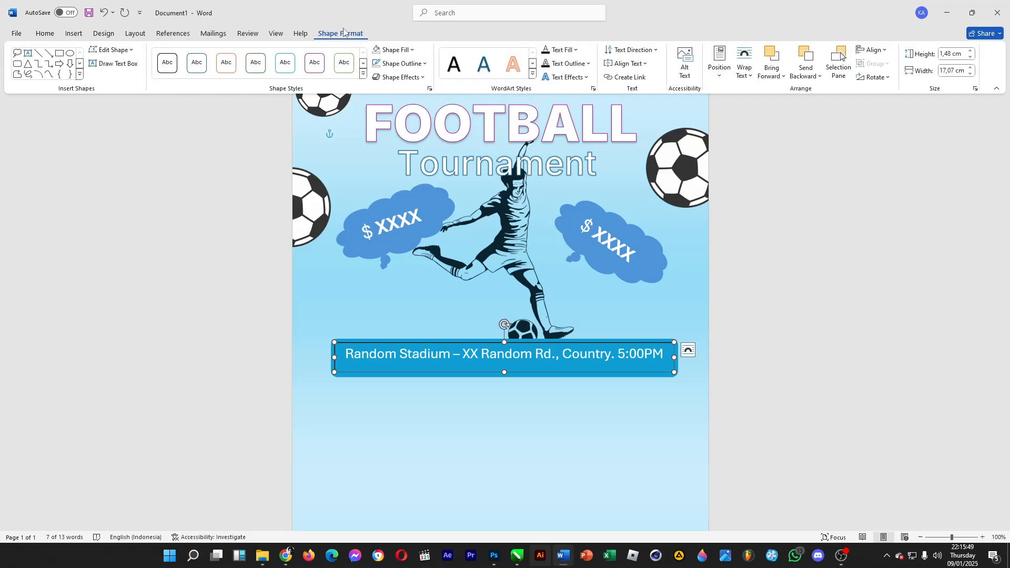
left_click(424, 401)
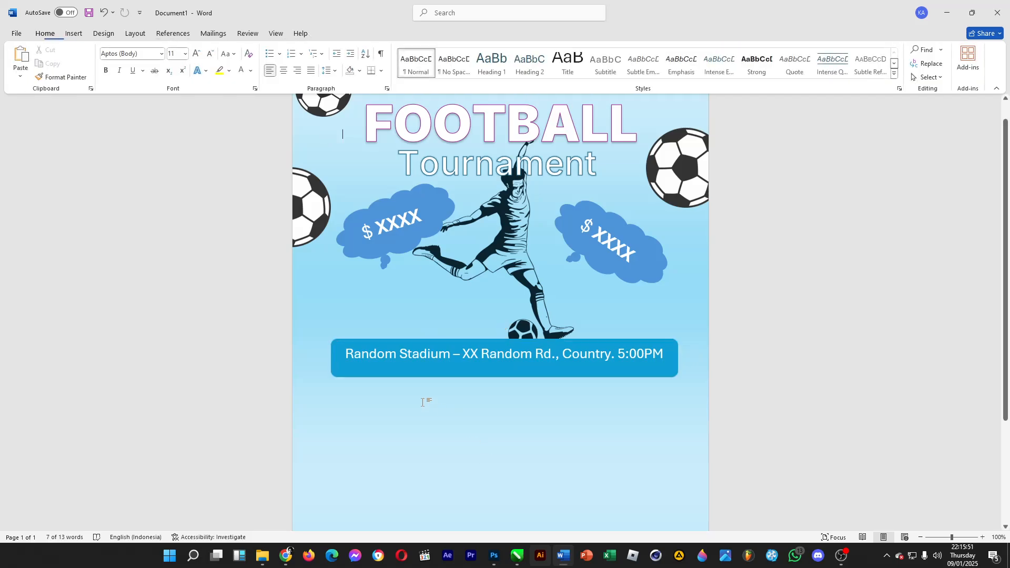
left_click(517, 347)
left_click_drag(505, 343, 505, 348)
- Bold both occurrences of "Random" and the "5:00PM" time in the venue text
left_click_drag(397, 361, 344, 361)
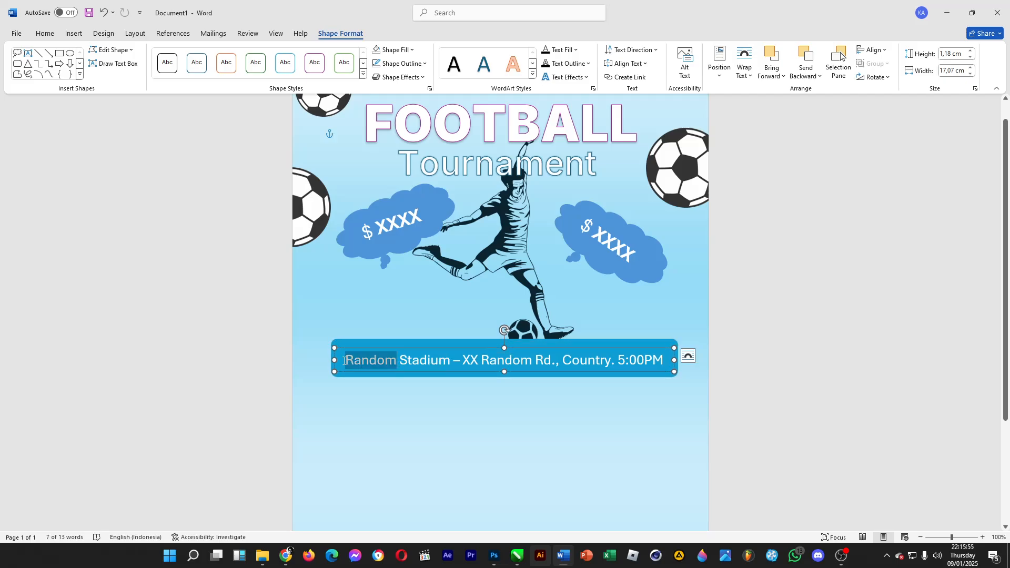
left_click(45, 33)
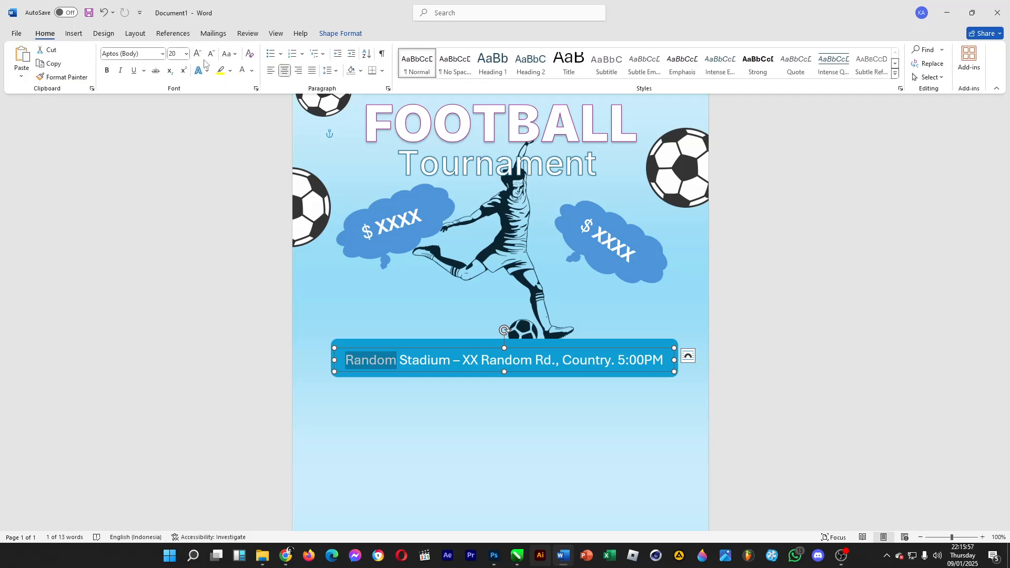
left_click(108, 71)
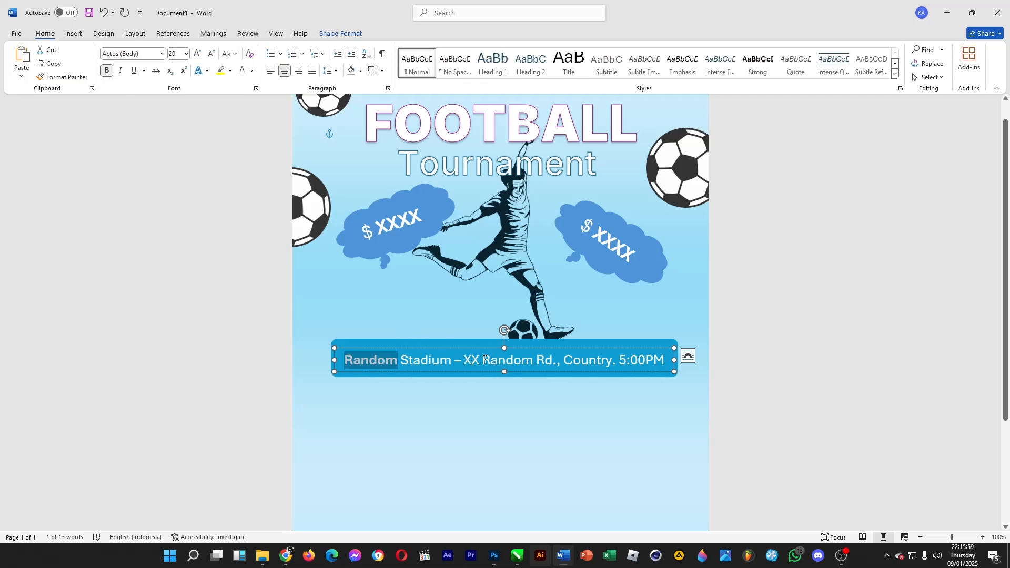
left_click_drag(482, 361, 534, 361)
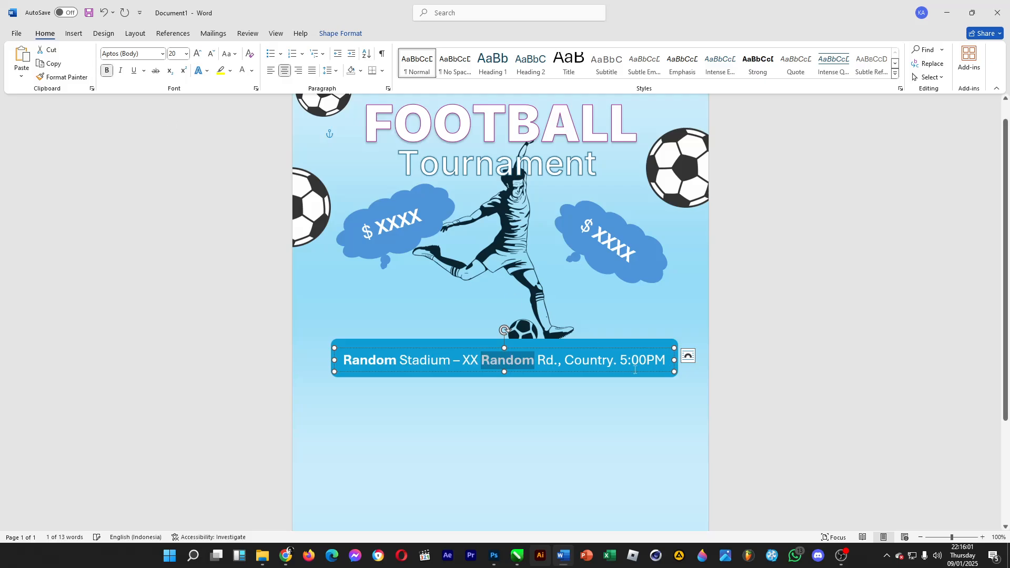
left_click_drag(621, 361, 666, 361)
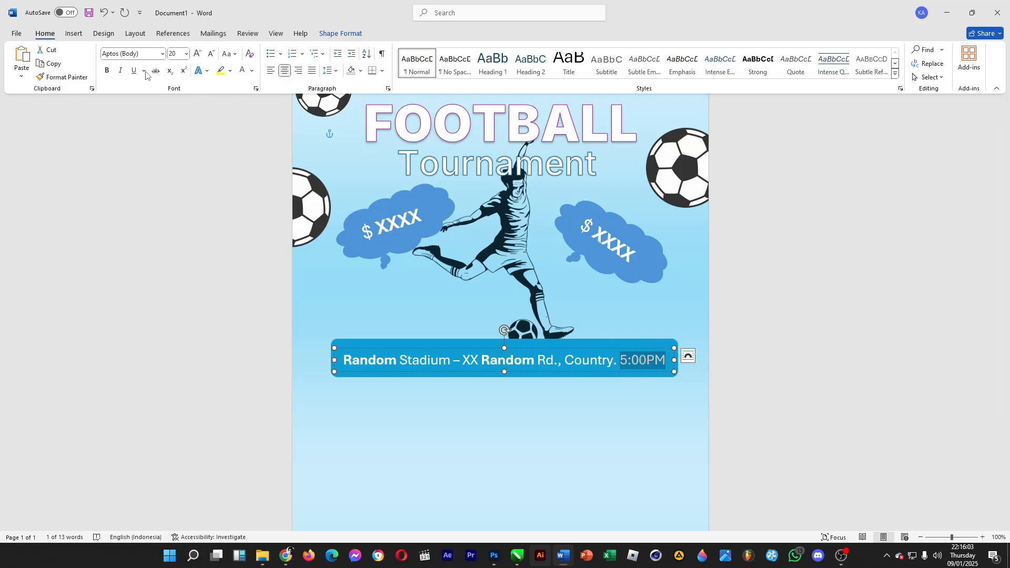
left_click(107, 70)
- Nudge the venue banner slightly upward
left_click_drag(504, 349, 509, 346)
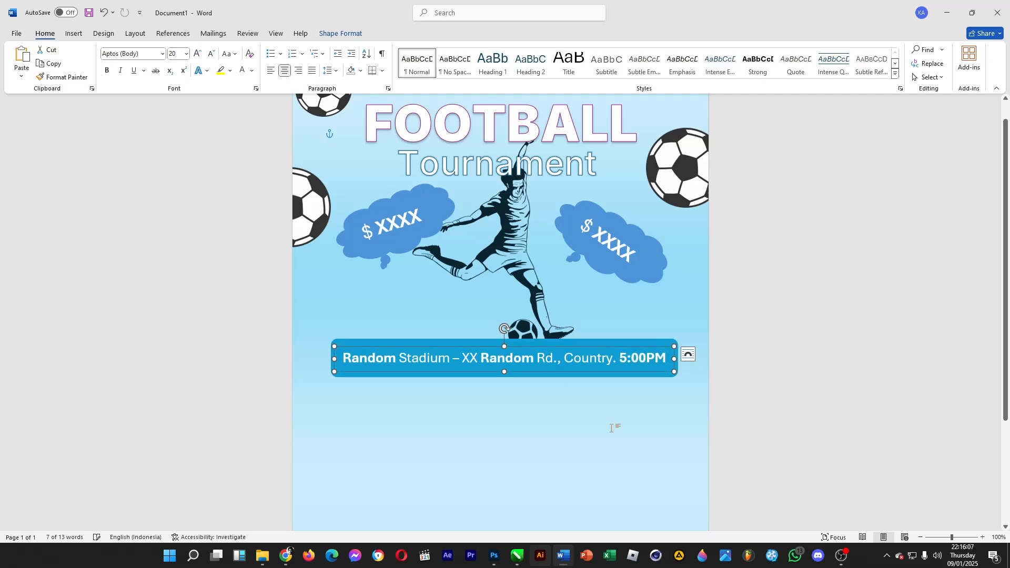
left_click(590, 400)
- Move the large soccer ball image toward the bottom-right corner of the page
scroll(590, 400, "down", 5)
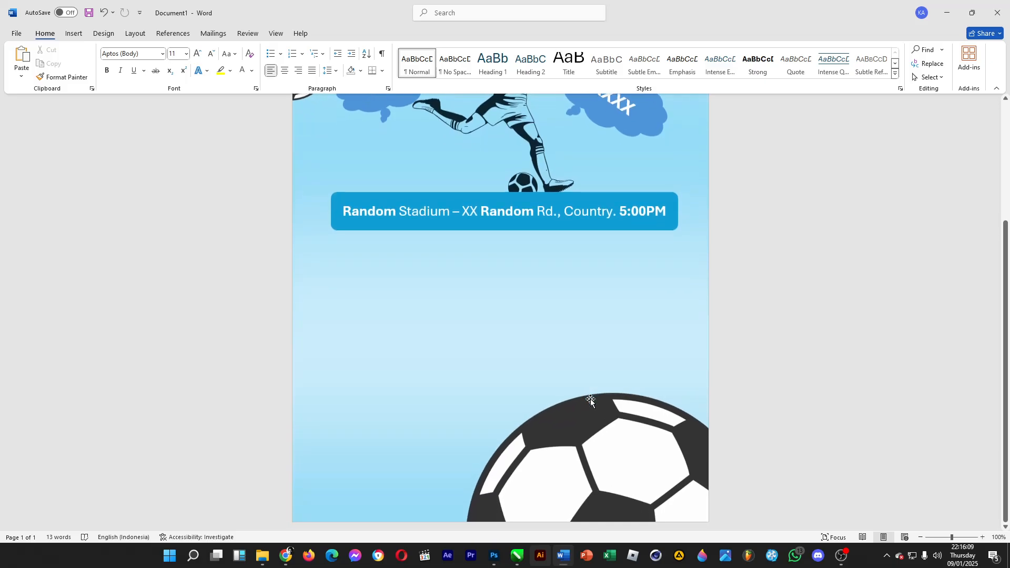
left_click(590, 407)
left_click_drag(509, 410, 714, 466)
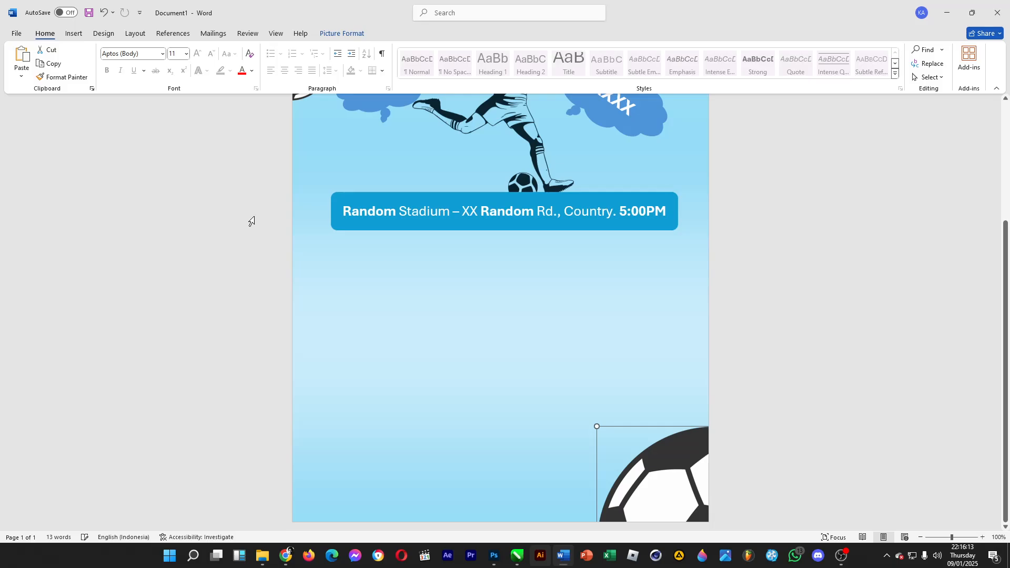
left_click(802, 284)
- Draw a rounded rectangle about 8.55 × 1.64 cm below the venue banner and apply the black shape style
scroll(451, 374, "down", 3)
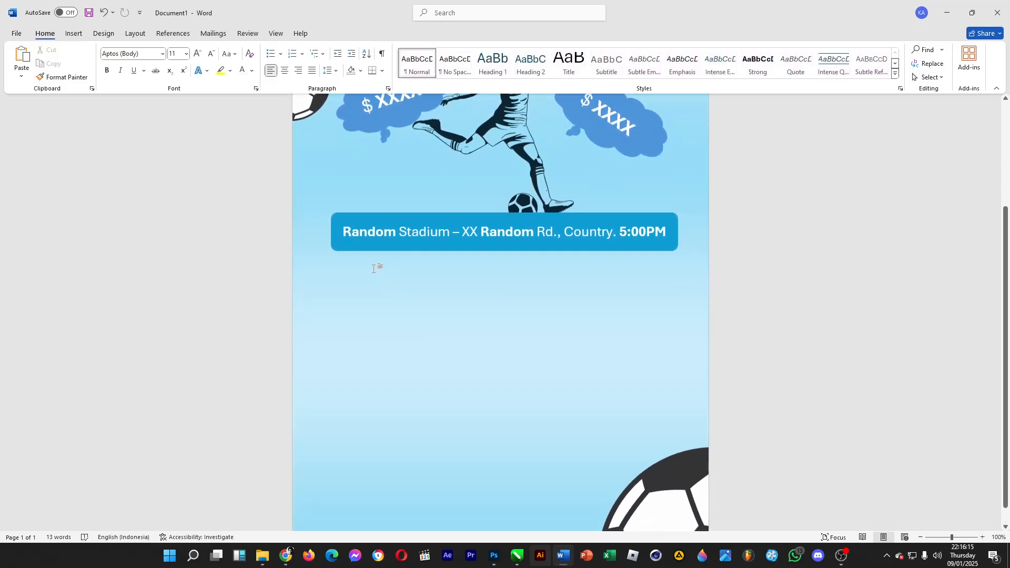
scroll(348, 271, "down", 1)
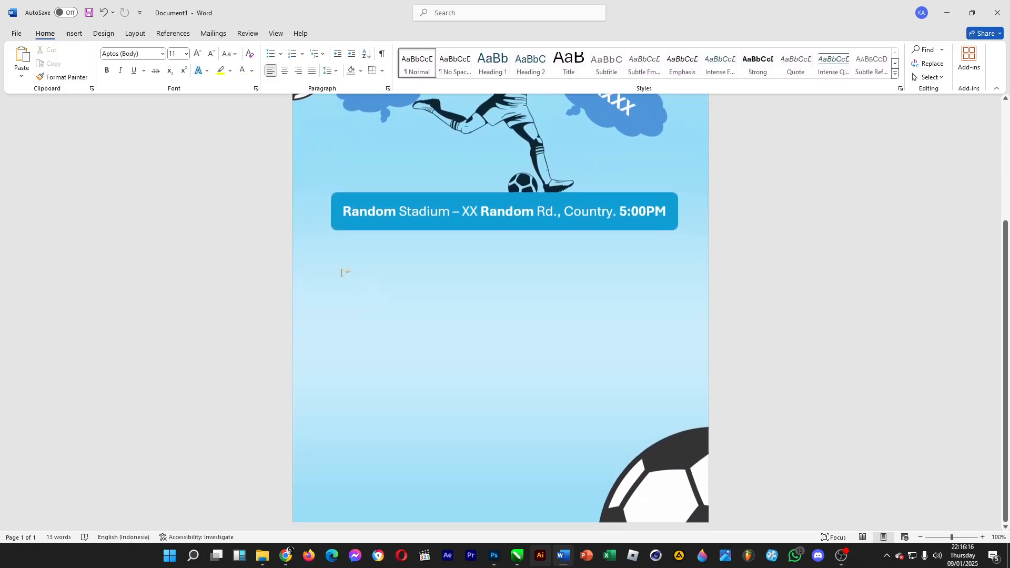
left_click(73, 33)
left_click(103, 33)
left_click(73, 33)
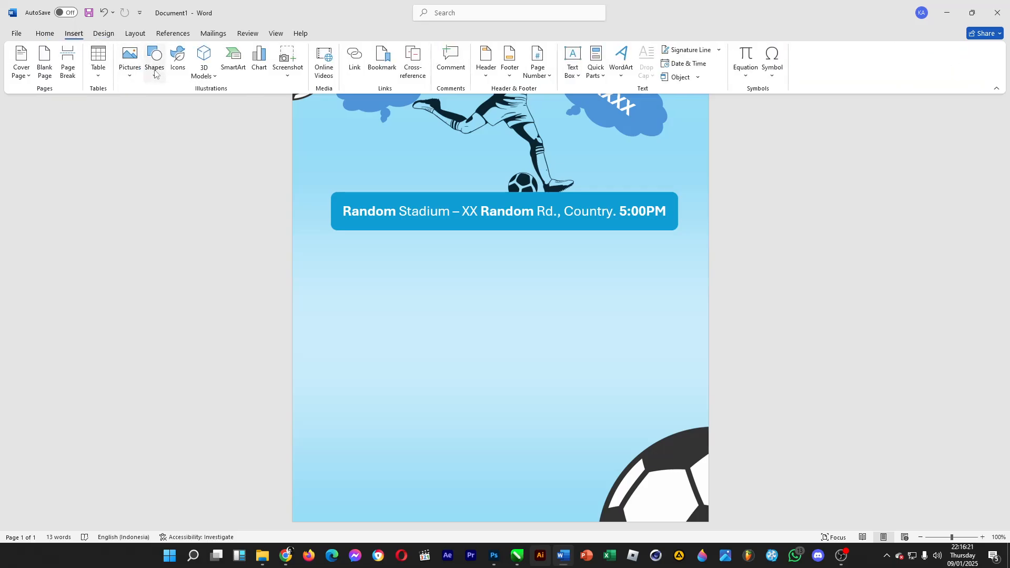
left_click(155, 72)
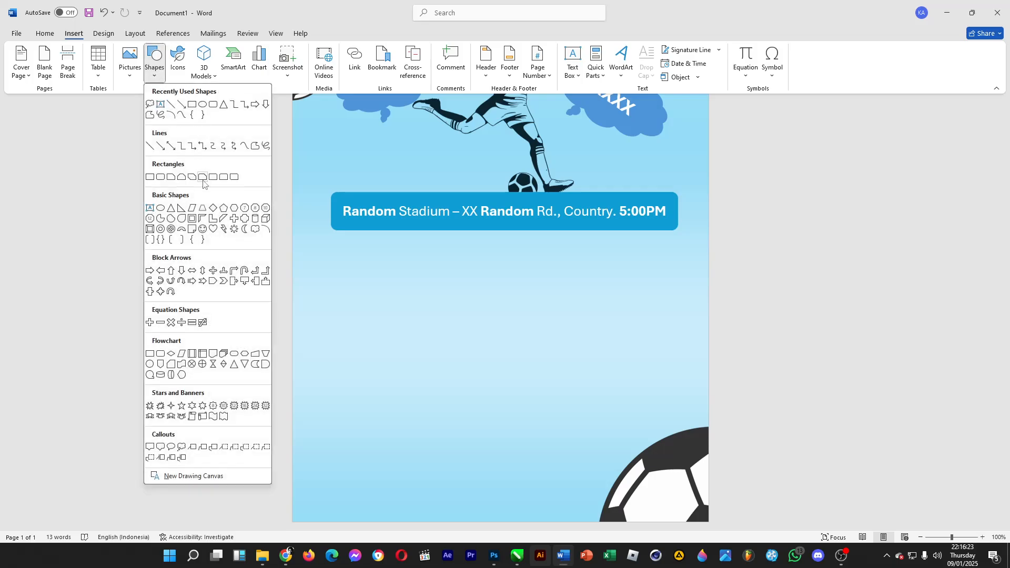
left_click(160, 178)
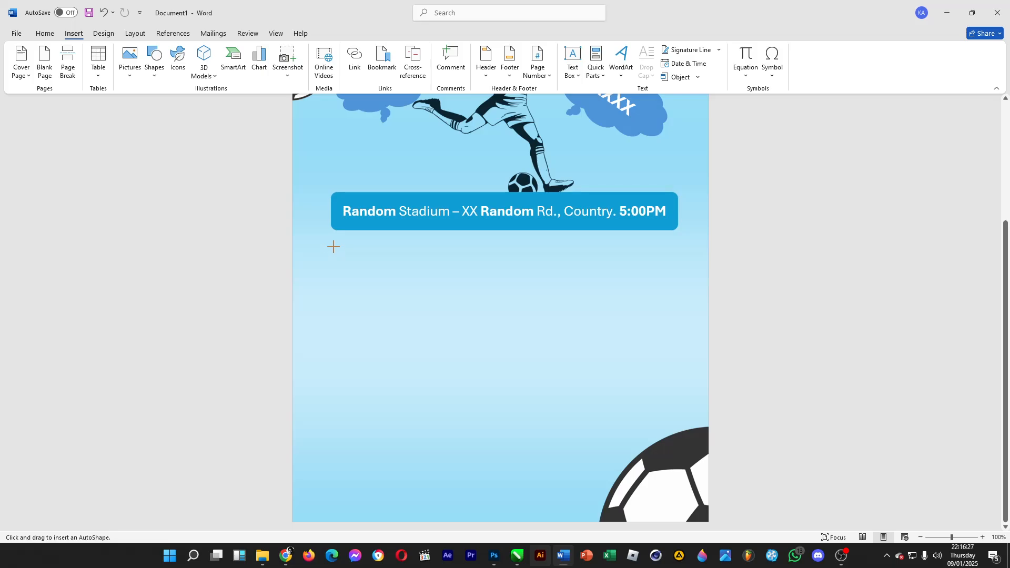
mouse_move(333, 247)
left_mouse_down()
mouse_move(435, 275)
mouse_move(503, 279)
left_mouse_up()
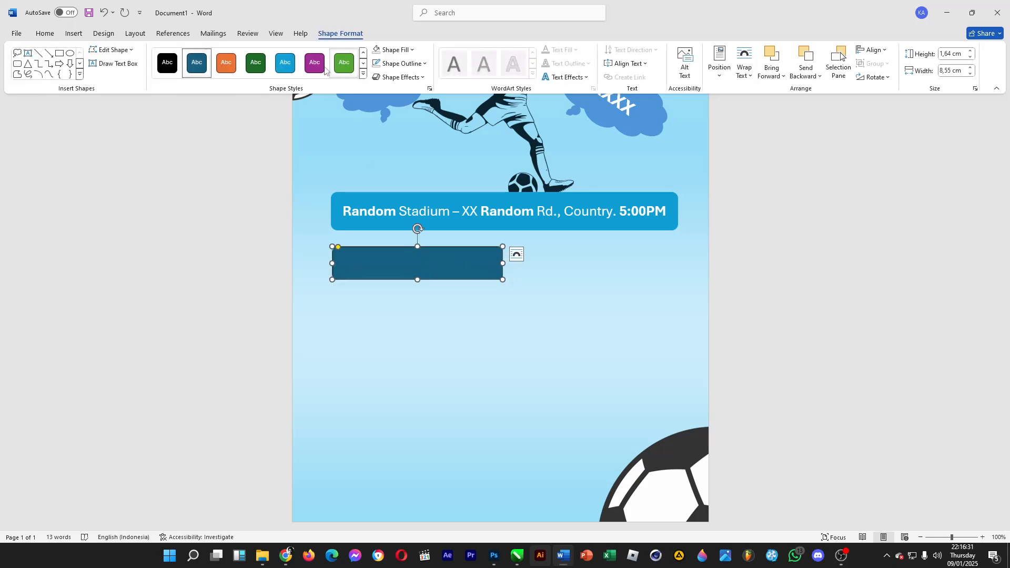
left_click(162, 62)
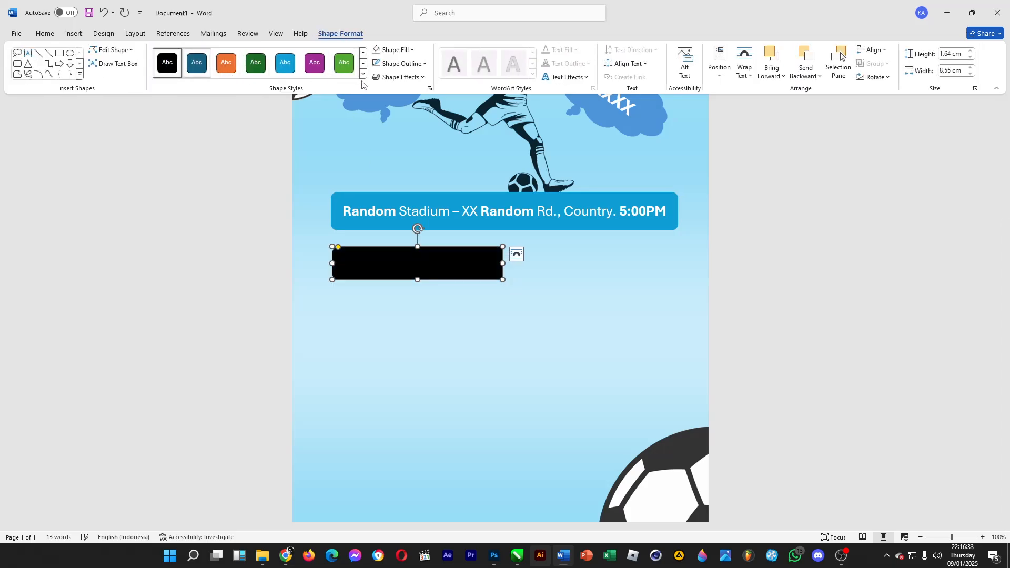
left_click(550, 295)
- Nudge the black rectangle up and duplicate it beside itself on the right
scroll(470, 323, "up", 4)
left_click(466, 374)
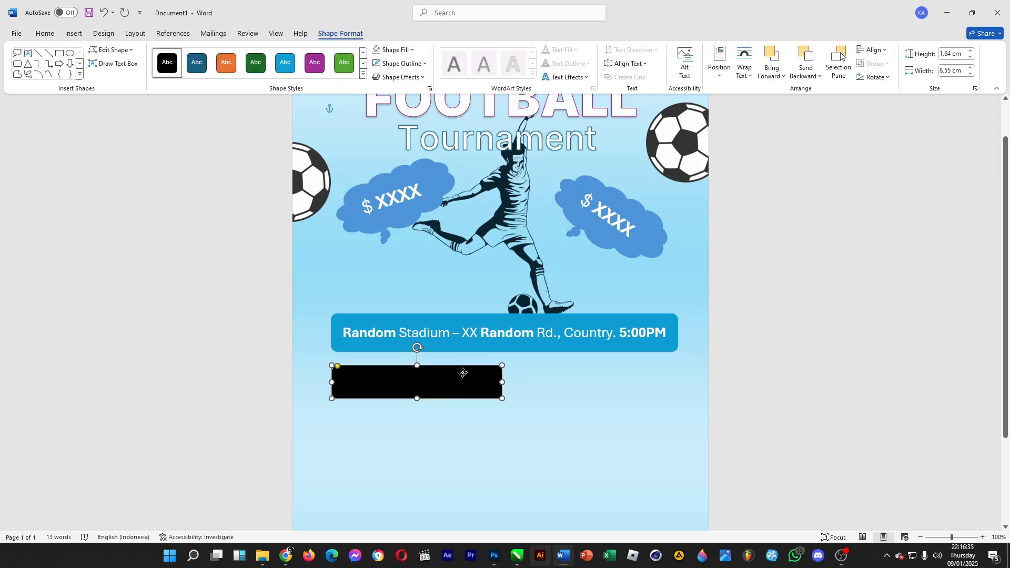
key("Up")
key("Up")
key("Up")
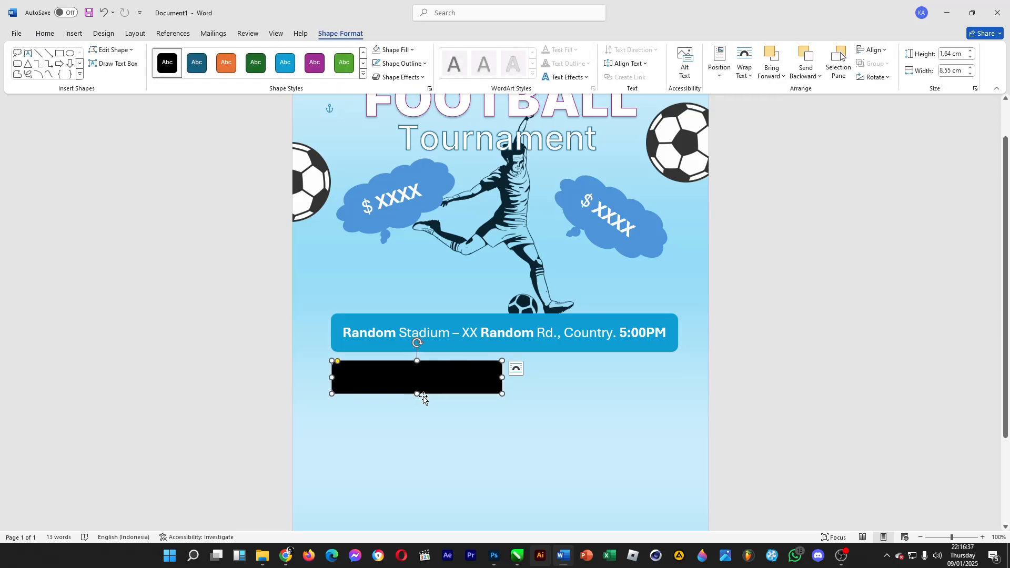
left_click_drag(448, 391, 626, 390)
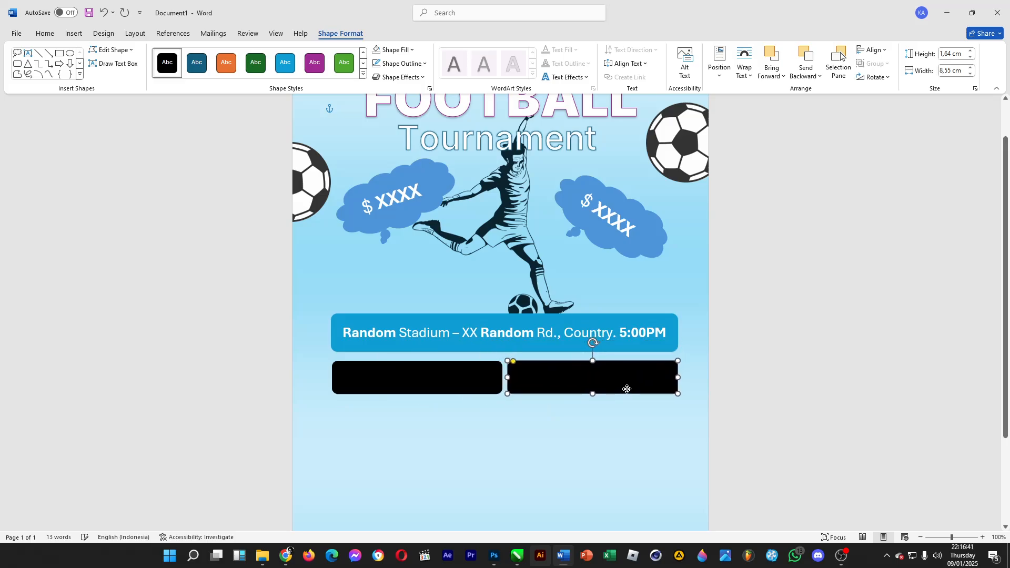
- Try to paste a copy of the left black rectangle and move it below, then undo it
left_click(484, 401)
scroll(508, 363, "down", 3)
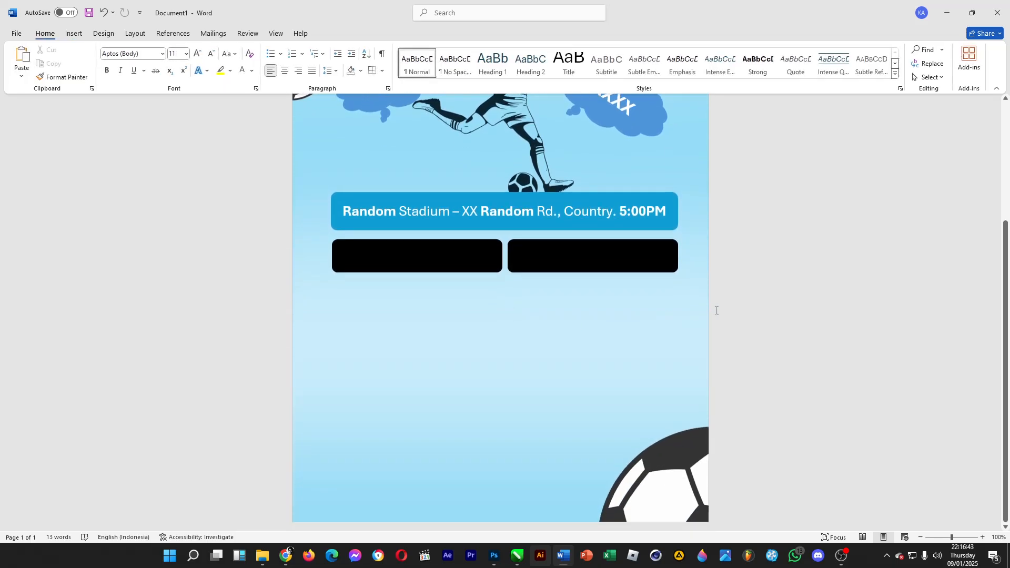
left_click(447, 264)
key("ctrl+c")
key("ctrl+v")
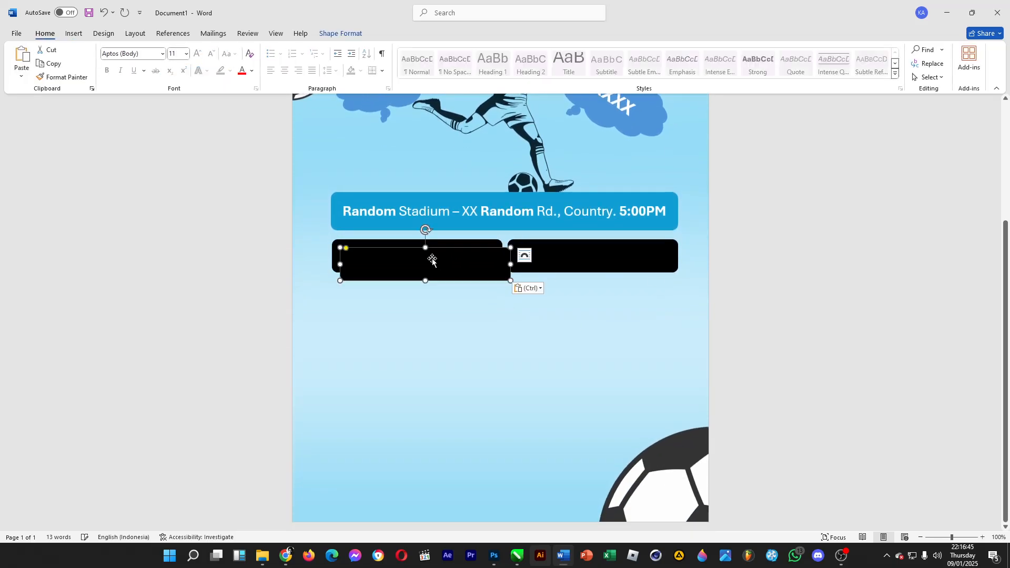
left_click_drag(431, 257, 428, 287)
key("ctrl+z")
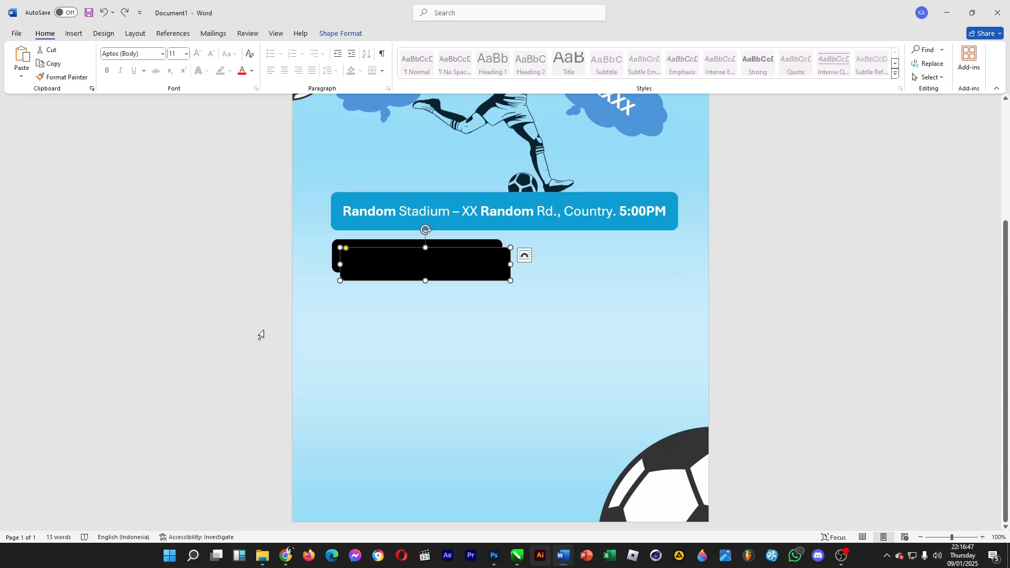
left_click(125, 13)
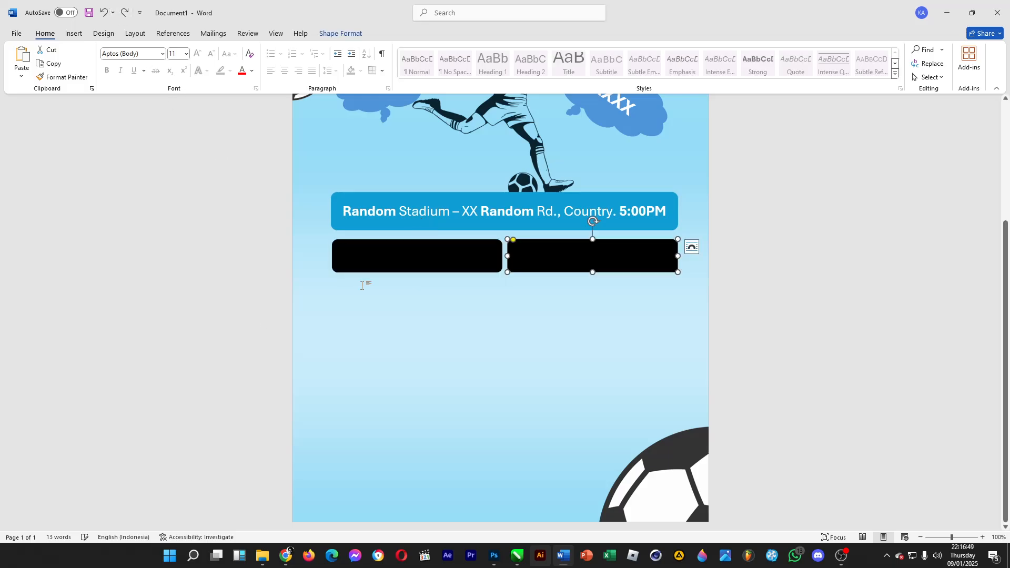
left_click(308, 300)
- Duplicate the left black rectangle, place the copy beneath it and stretch it to about 9.6 cm tall
left_click(479, 268)
key("ctrl+c")
key("ctrl+v")
left_click_drag(377, 267, 372, 290)
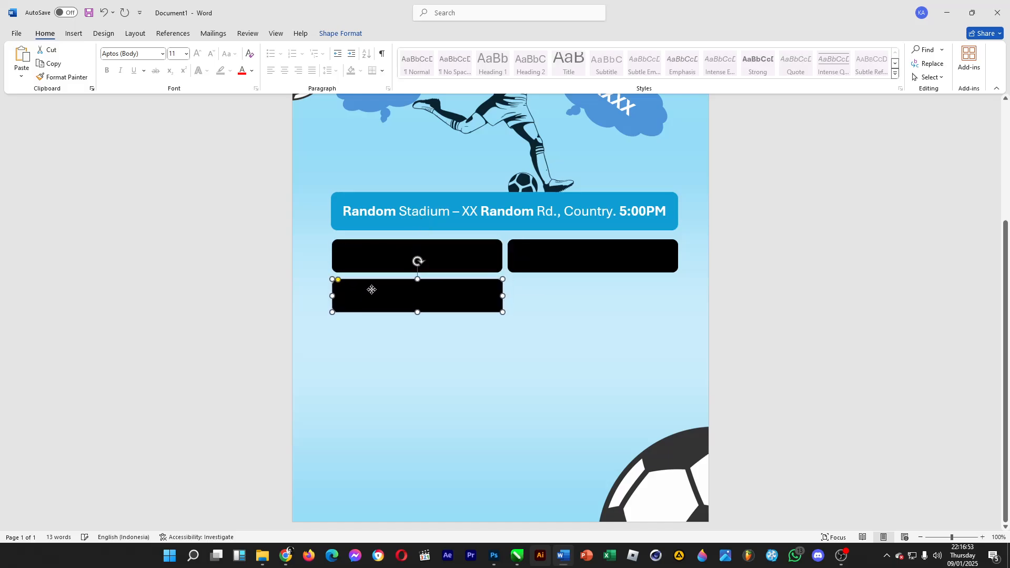
left_click_drag(419, 312, 460, 480)
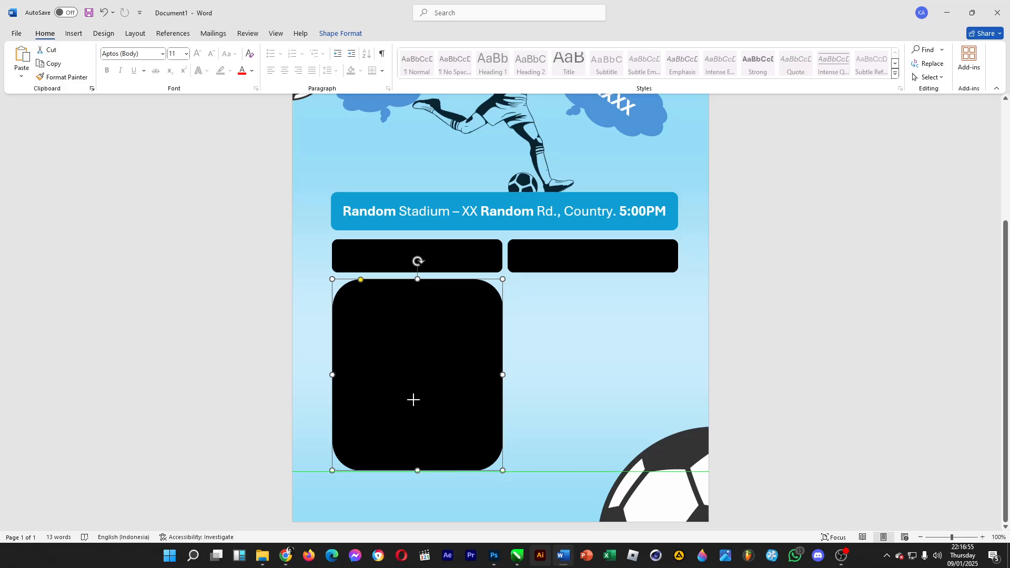
- Reduce the tall box's corner rounding and apply the white outlined shape style
left_click_drag(361, 282, 340, 280)
left_click(353, 35)
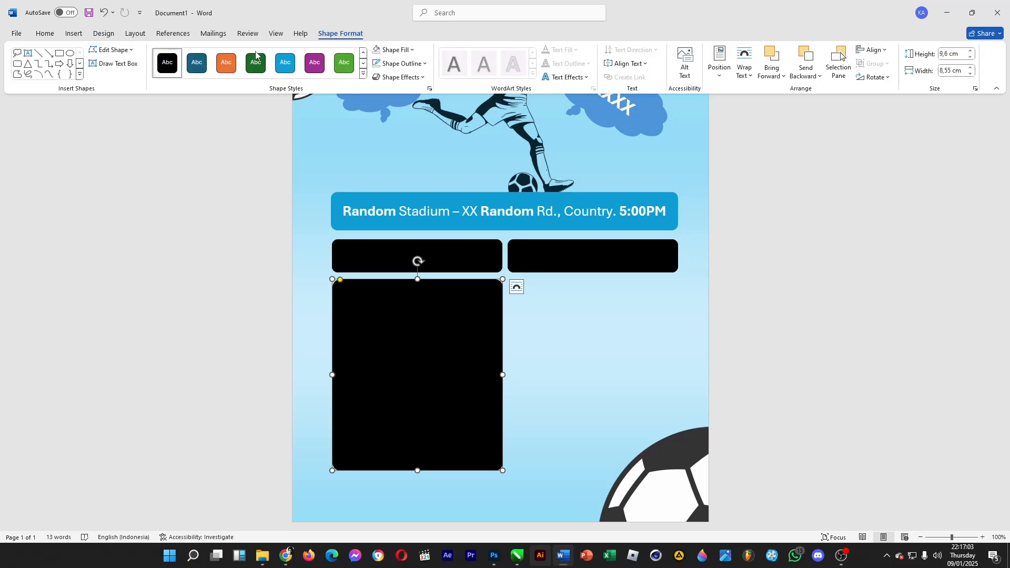
left_click(363, 76)
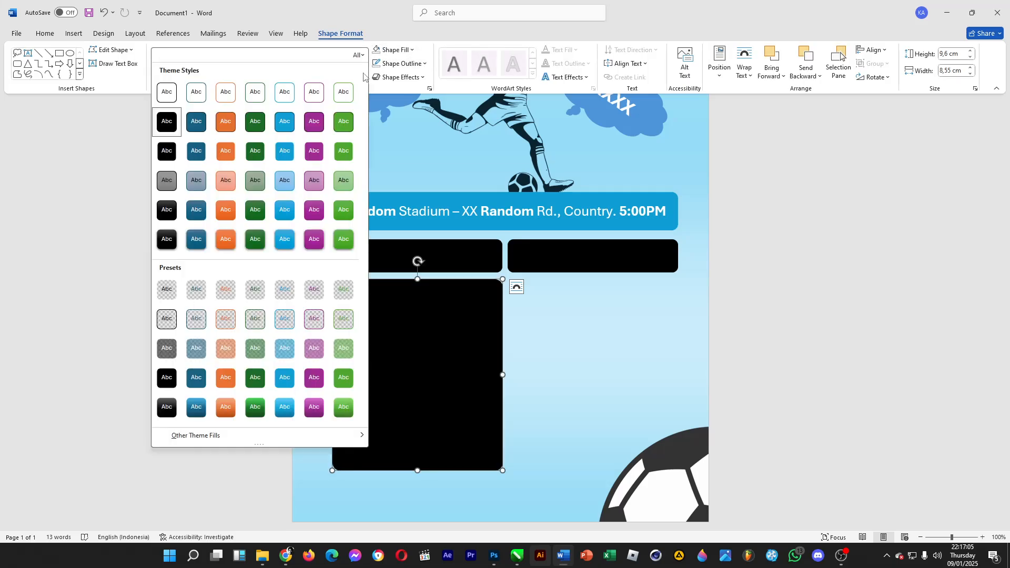
left_click(168, 100)
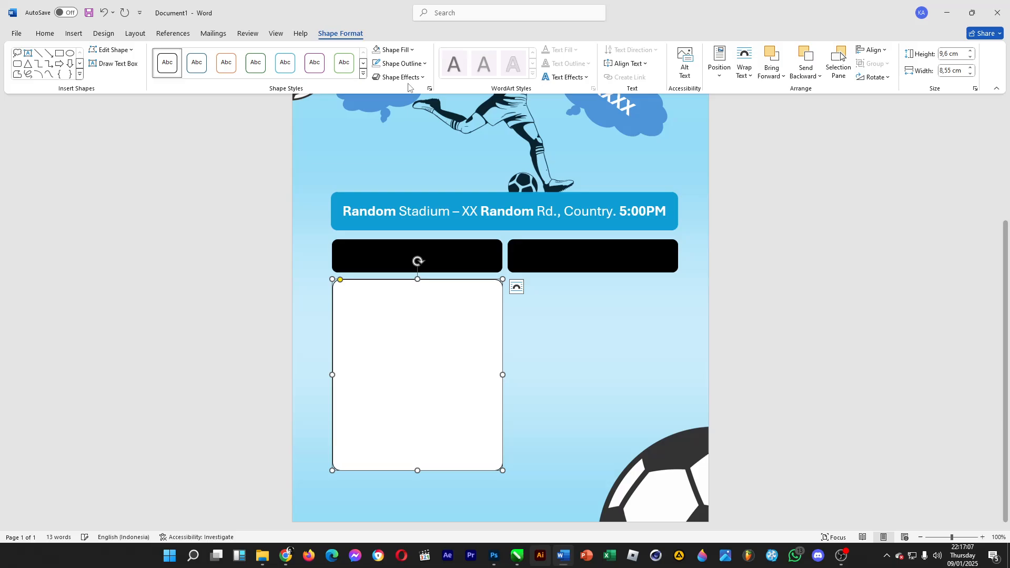
- Duplicate the white box and place the copy beside it on the right
left_click(473, 252)
left_click(560, 320)
left_click(455, 414)
scroll(454, 414, "down", 3)
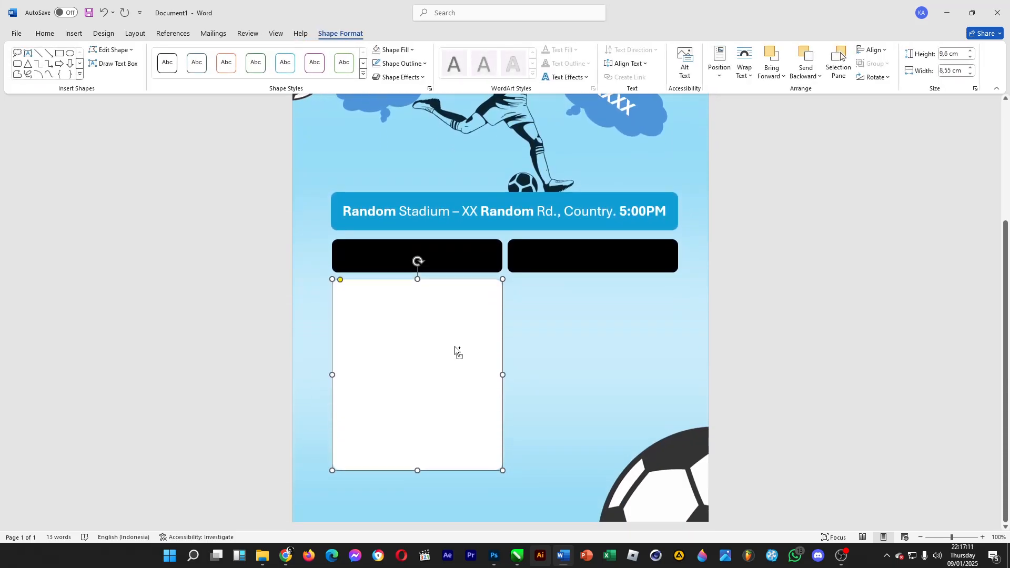
left_click_drag(455, 346, 590, 350)
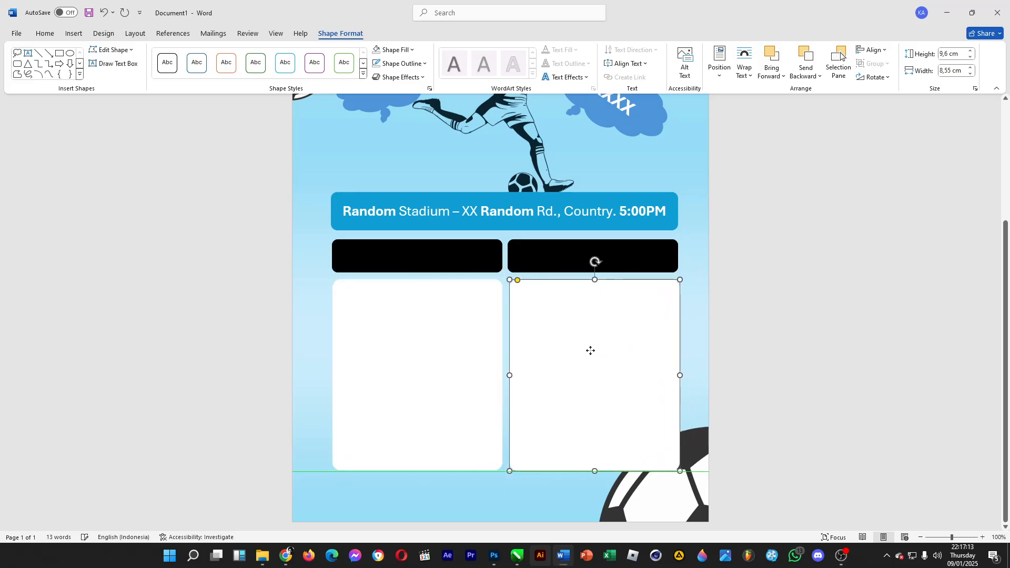
- Bring the bottom soccer ball image to the front and shift it slightly left
left_click(683, 508)
right_click(682, 506)
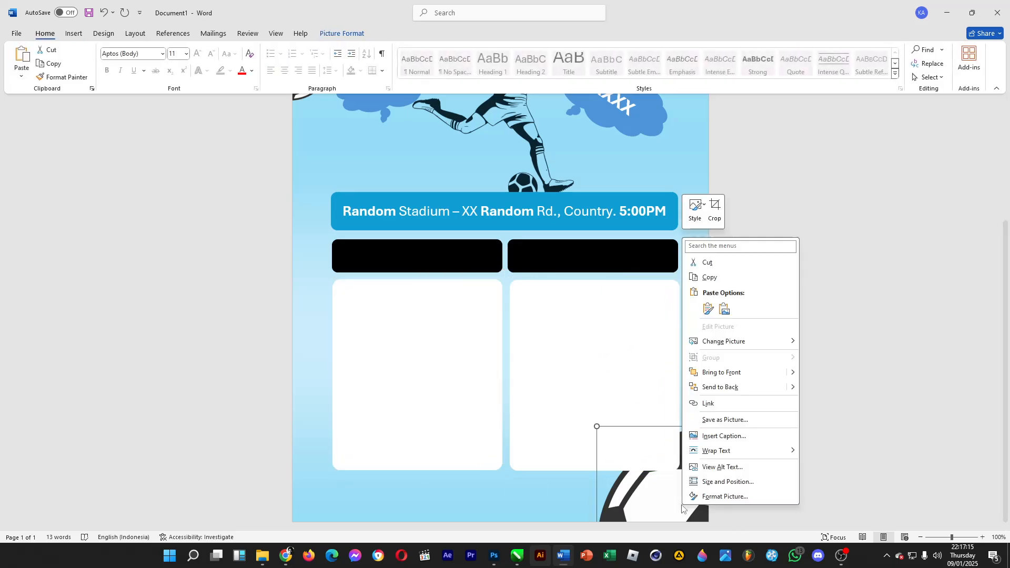
left_click(721, 372)
left_click_drag(660, 495, 636, 505)
left_click(828, 361)
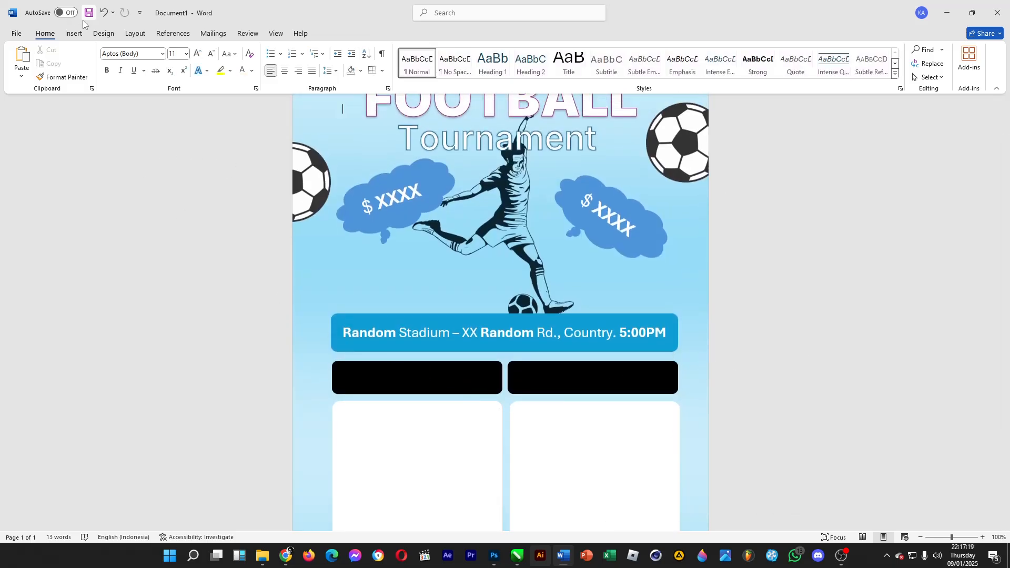
left_click(104, 33)
left_click(136, 33)
left_click(74, 33)
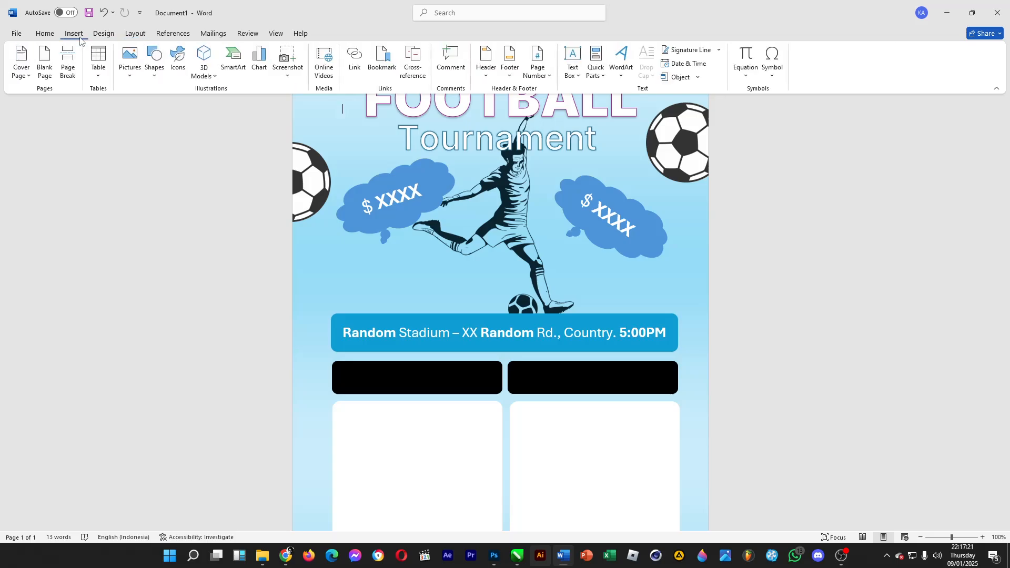
left_click(156, 76)
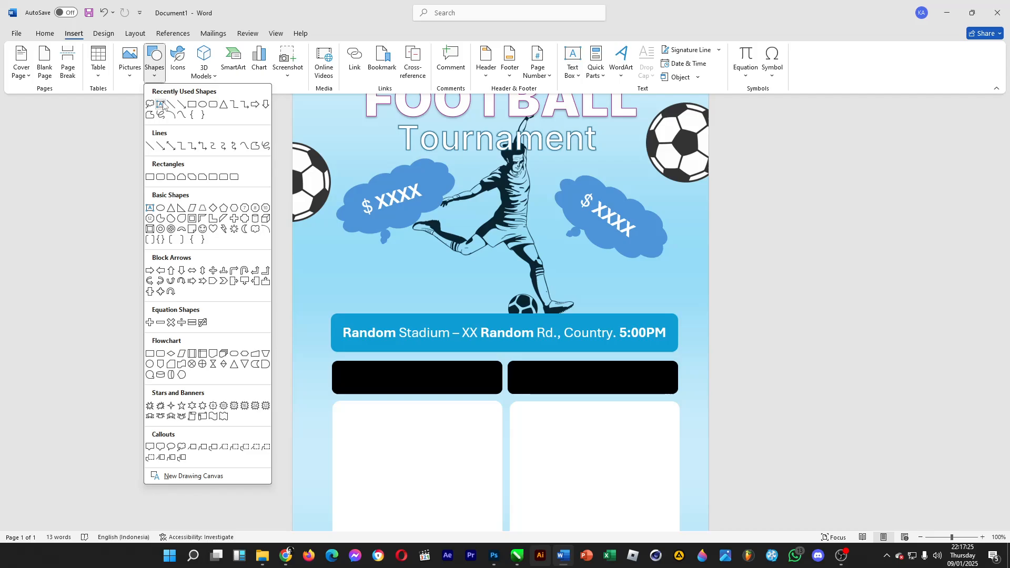
left_click(731, 306)
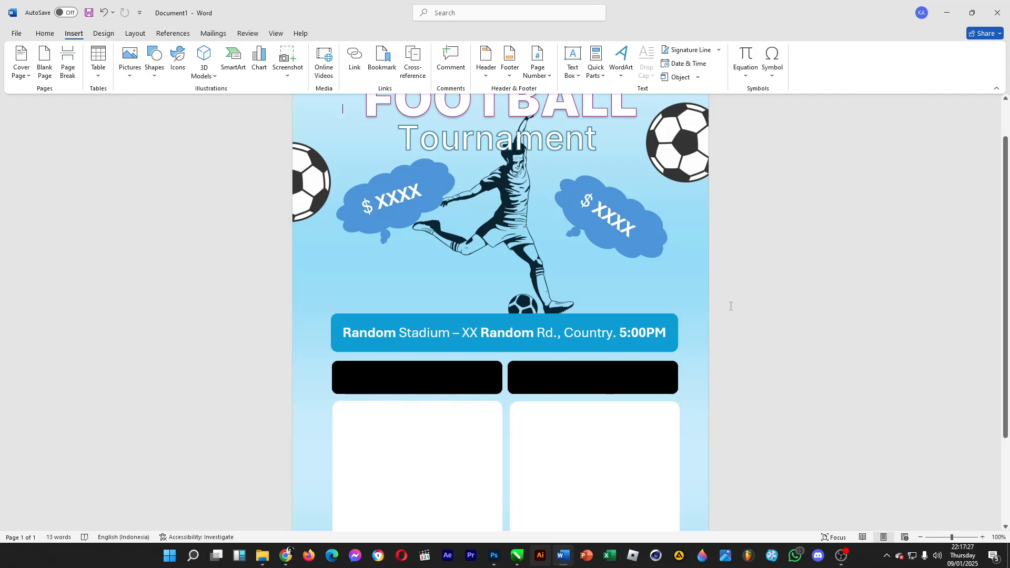
scroll(476, 365, "down", 3)
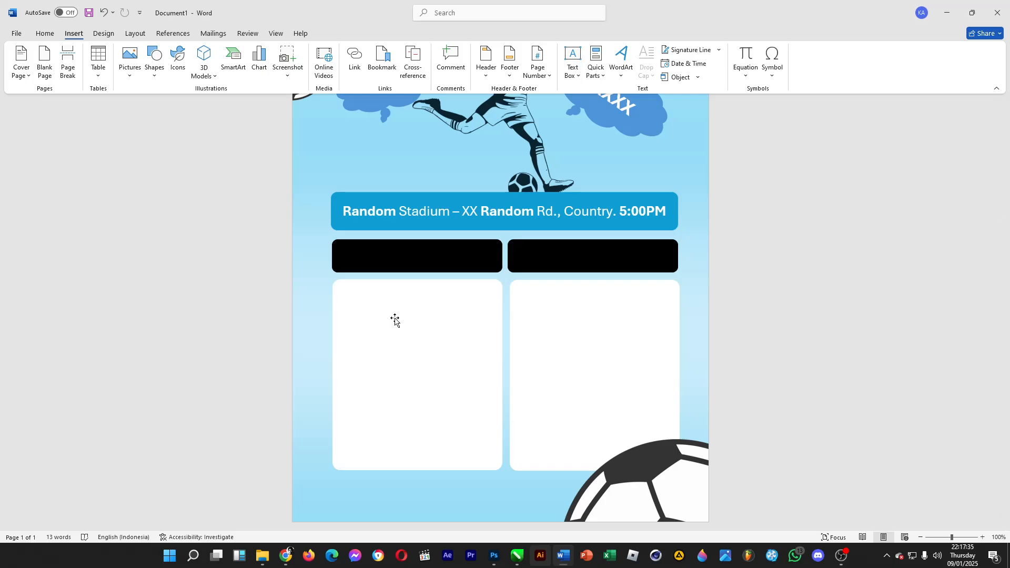
scroll(394, 317, "up", 2)
scroll(433, 289, "up", 2)
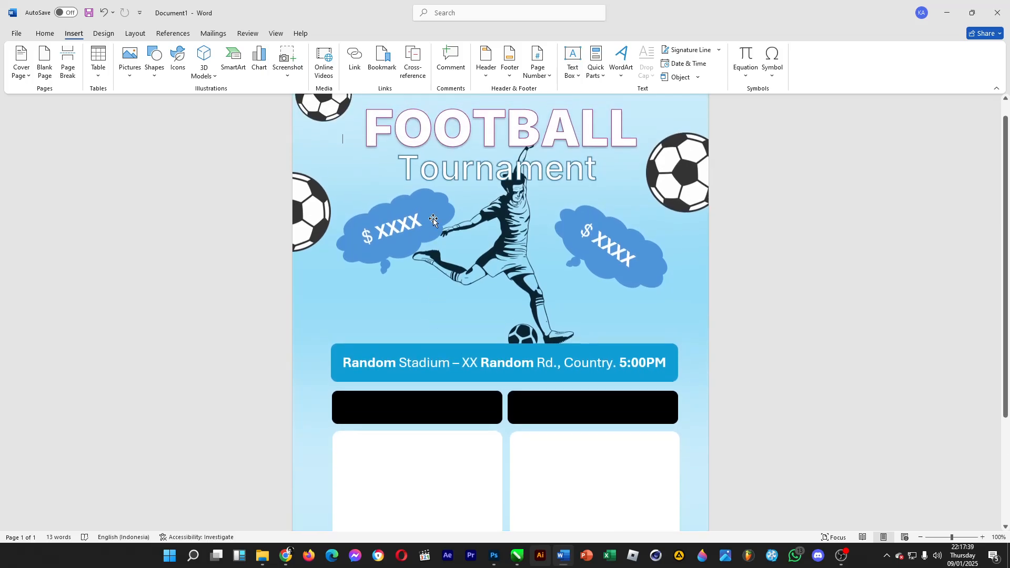
left_click(921, 538)
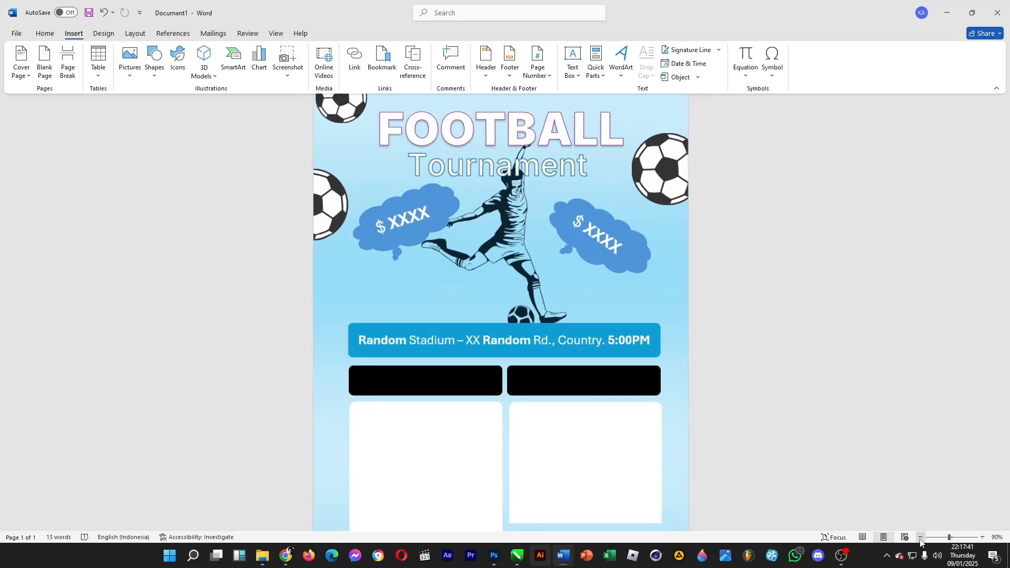
left_click(921, 538)
left_click(921, 538)
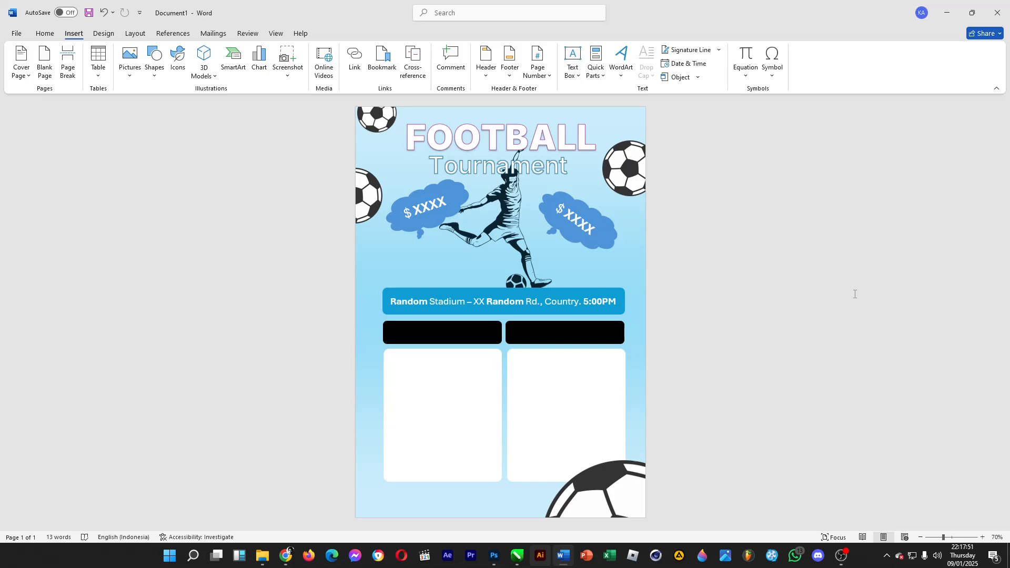
left_click(44, 33)
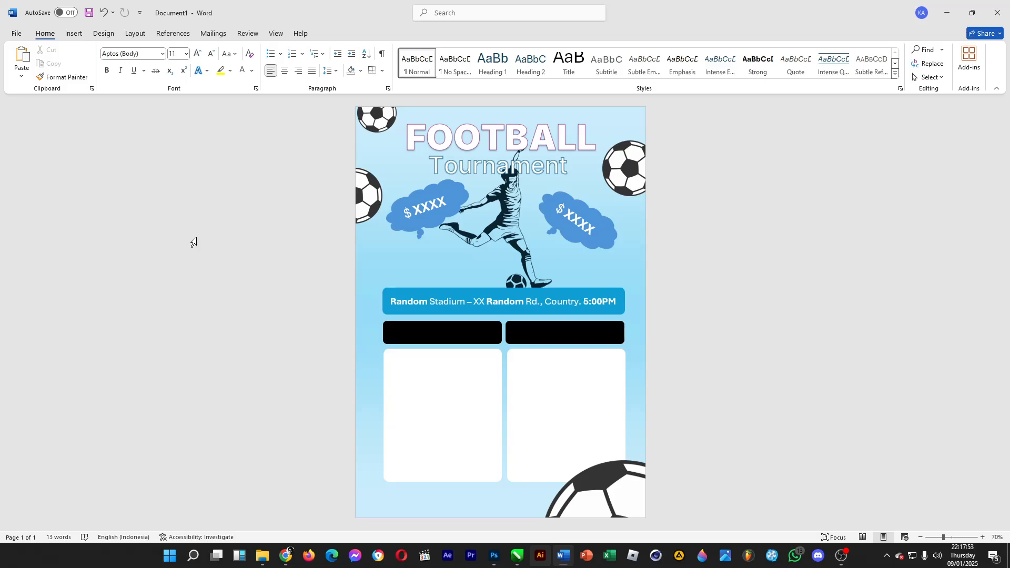